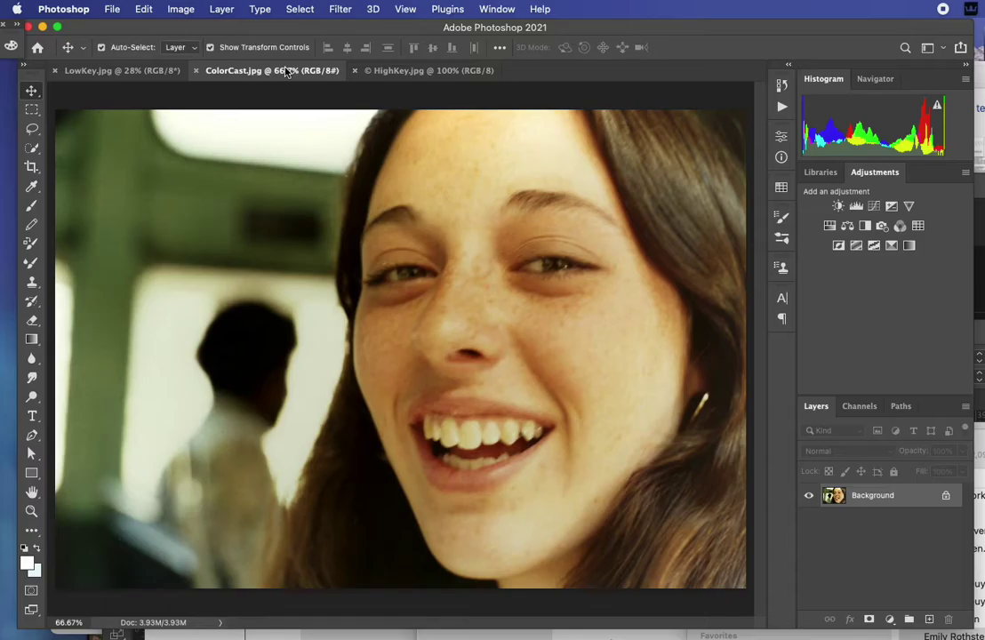
Open the Levels dialog on ColorCast.jpg from Image > Adjustments
{"action": "left_click", "coordinate": [229, 9]}
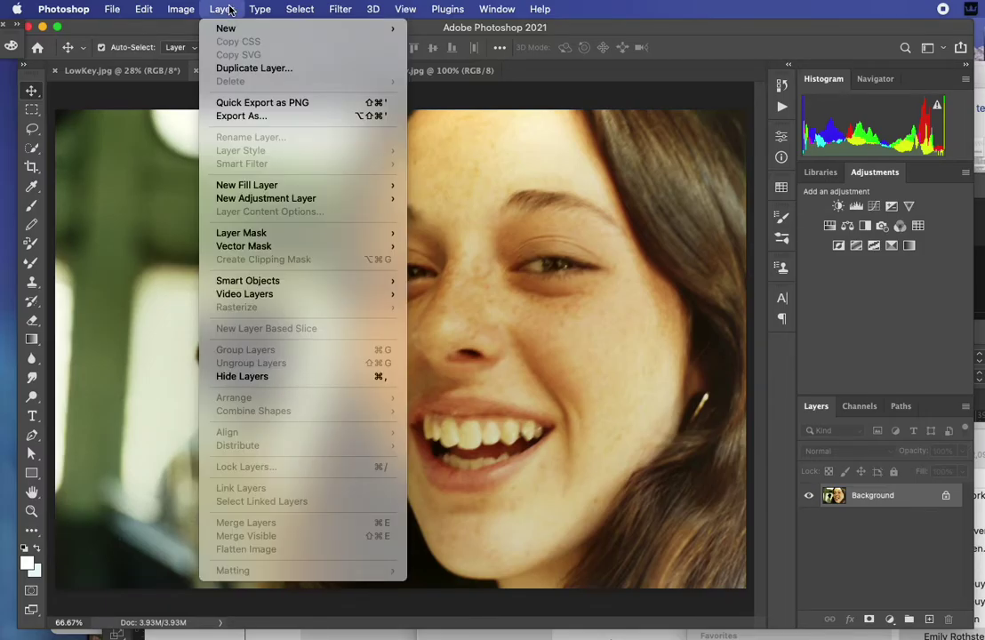
{"action": "mouse_move", "coordinate": [178, 9]}
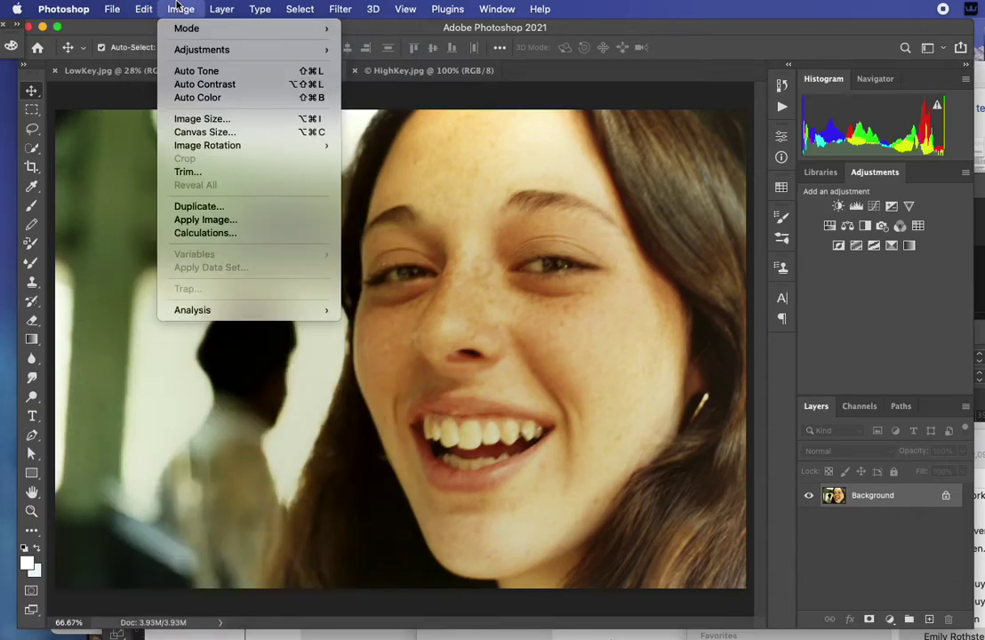
{"action": "mouse_move", "coordinate": [188, 55]}
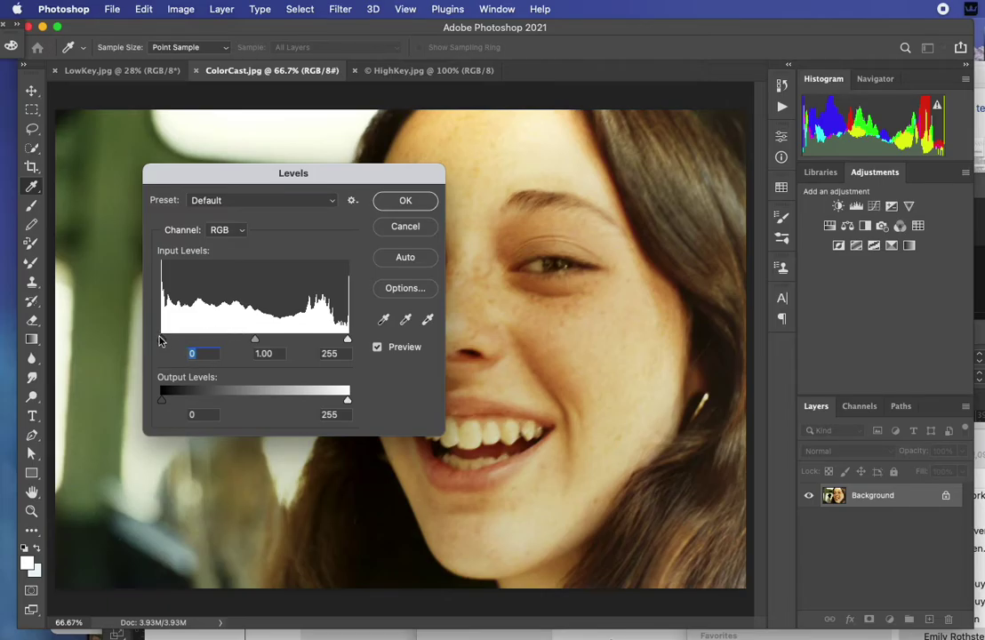
Preview shadow and highlight changes on the portrait with the black and white input sliders
{"action": "left_click_drag", "start_coordinate": [259, 176], "coordinate": [679, 160]}
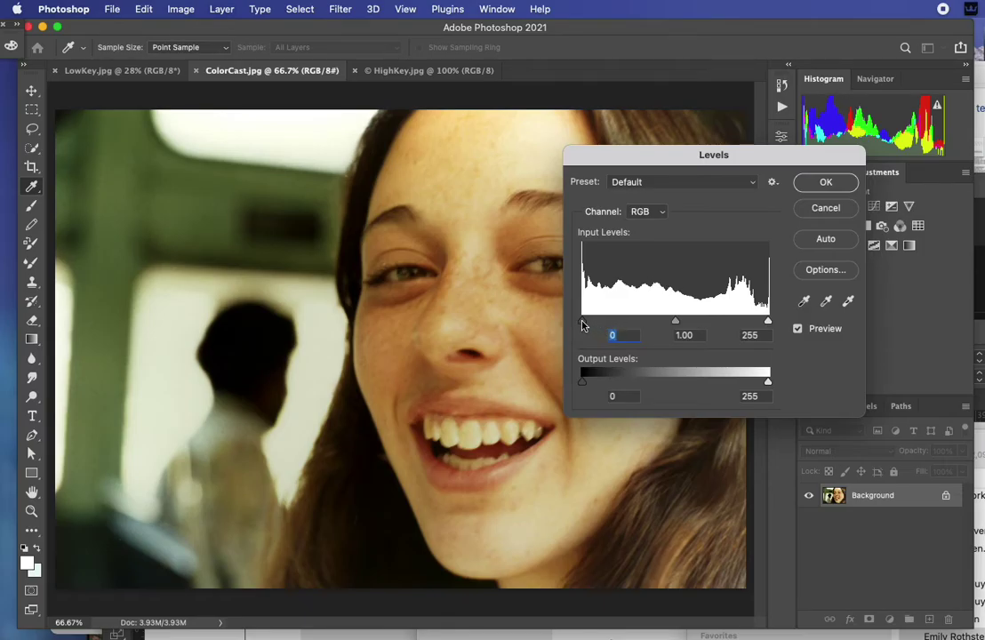
{"action": "left_click_drag", "start_coordinate": [582, 322], "coordinate": [670, 322]}
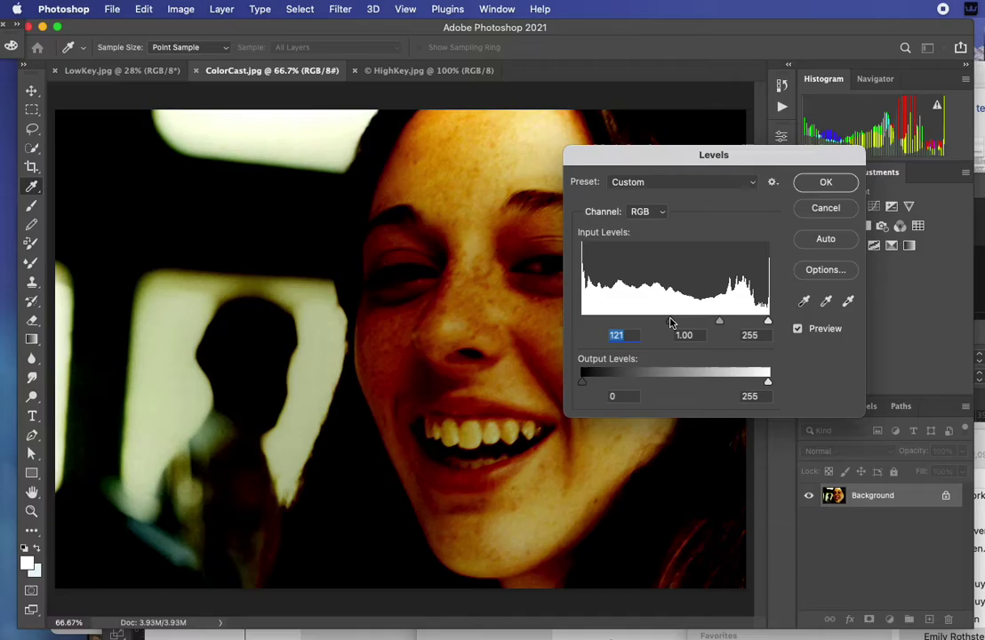
{"action": "left_click_drag", "start_coordinate": [671, 322], "coordinate": [562, 319]}
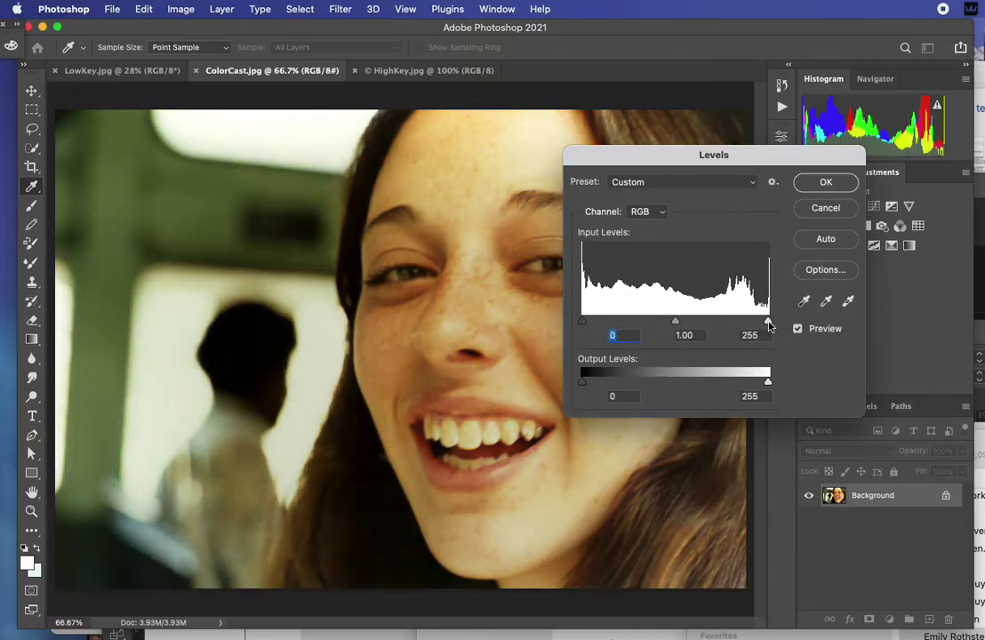
{"action": "left_click_drag", "start_coordinate": [769, 322], "coordinate": [809, 326]}
{"action": "mouse_move", "coordinate": [676, 325]}
{"action": "left_mouse_down"}
{"action": "mouse_move", "coordinate": [662, 325]}
{"action": "mouse_move", "coordinate": [673, 324]}
{"action": "left_mouse_up"}
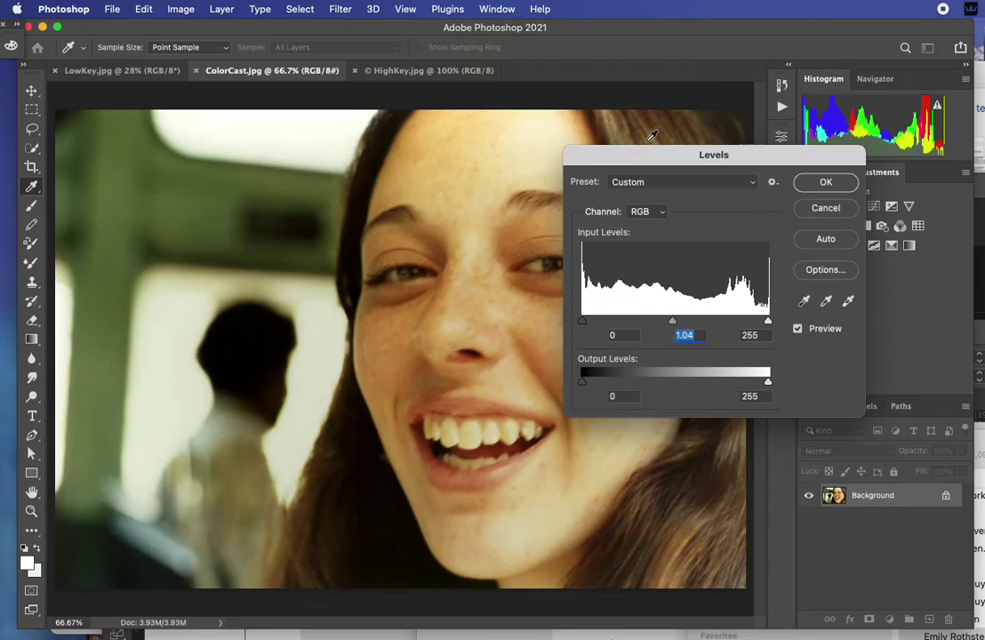
Settle the RGB midtone gamma at 1.18 to lighten the portrait
{"action": "left_click_drag", "start_coordinate": [664, 153], "coordinate": [706, 130]}
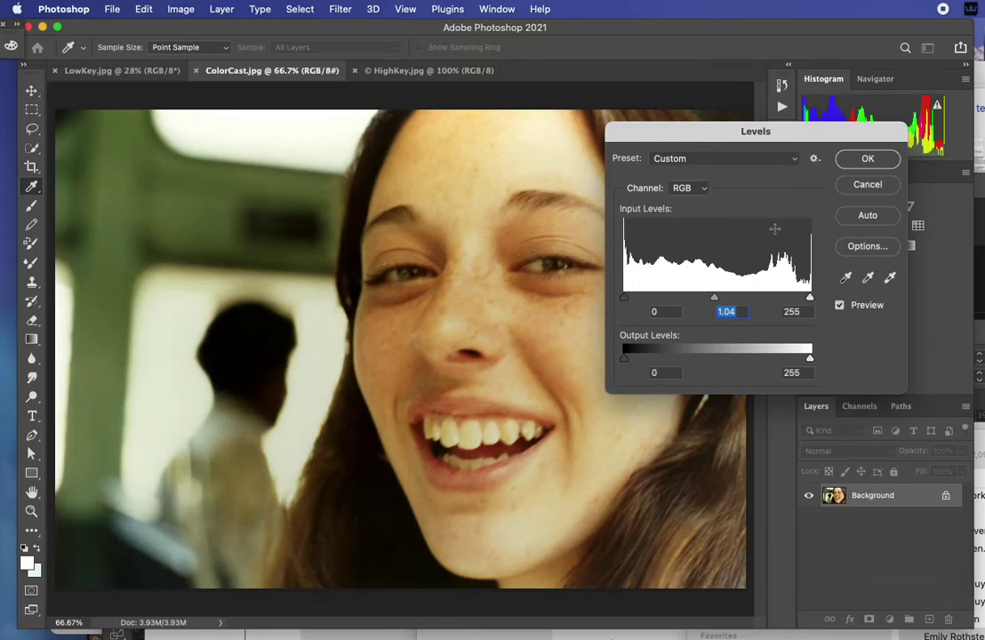
{"action": "left_click_drag", "start_coordinate": [649, 131], "coordinate": [715, 162]}
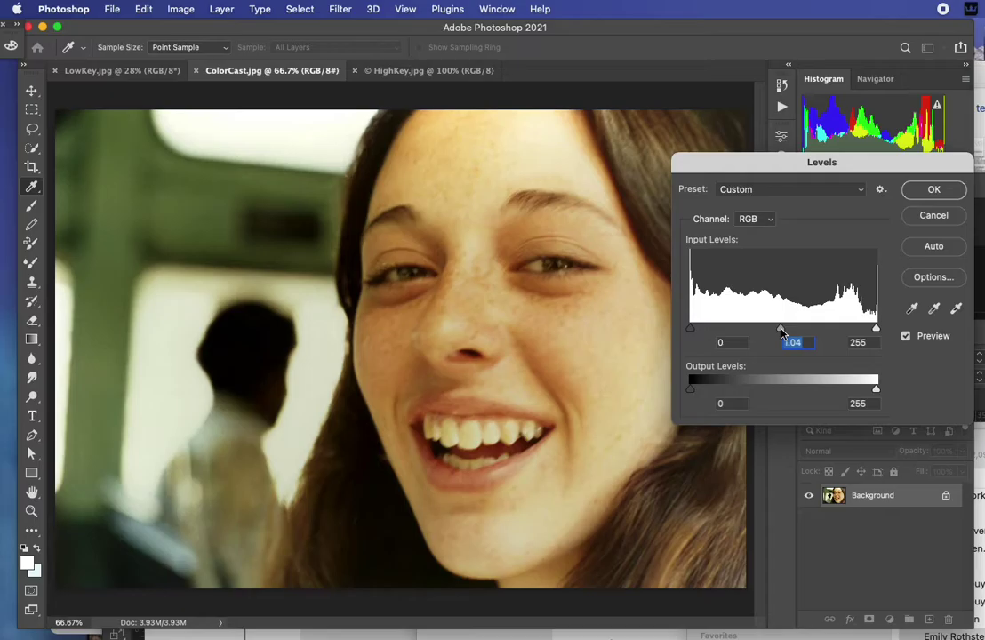
{"action": "left_click_drag", "start_coordinate": [781, 329], "coordinate": [771, 329]}
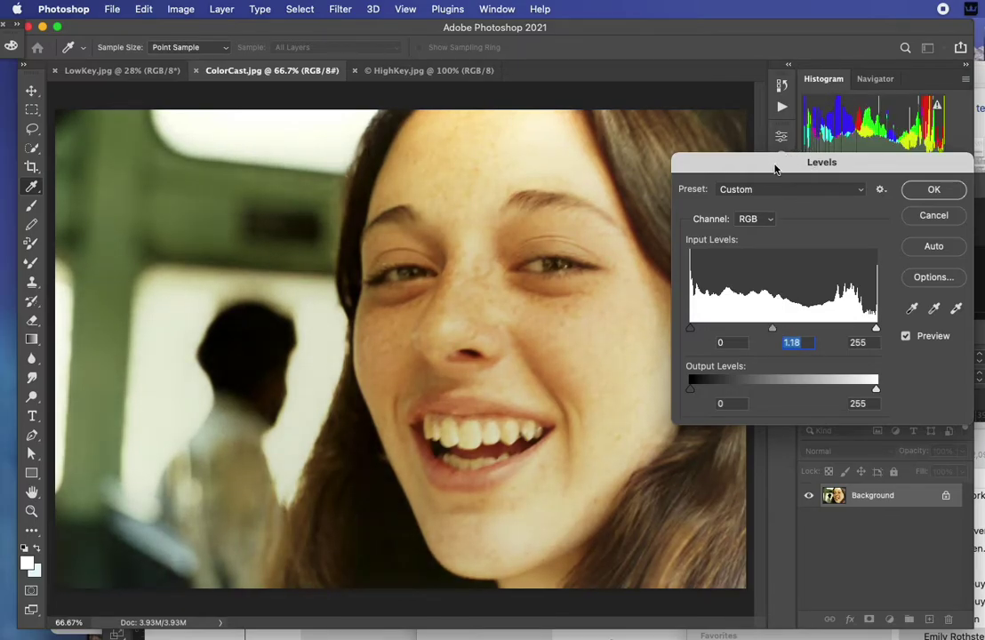
{"action": "mouse_move", "coordinate": [775, 164]}
{"action": "left_mouse_down"}
{"action": "mouse_move", "coordinate": [760, 182]}
{"action": "mouse_move", "coordinate": [772, 175]}
{"action": "left_mouse_up"}
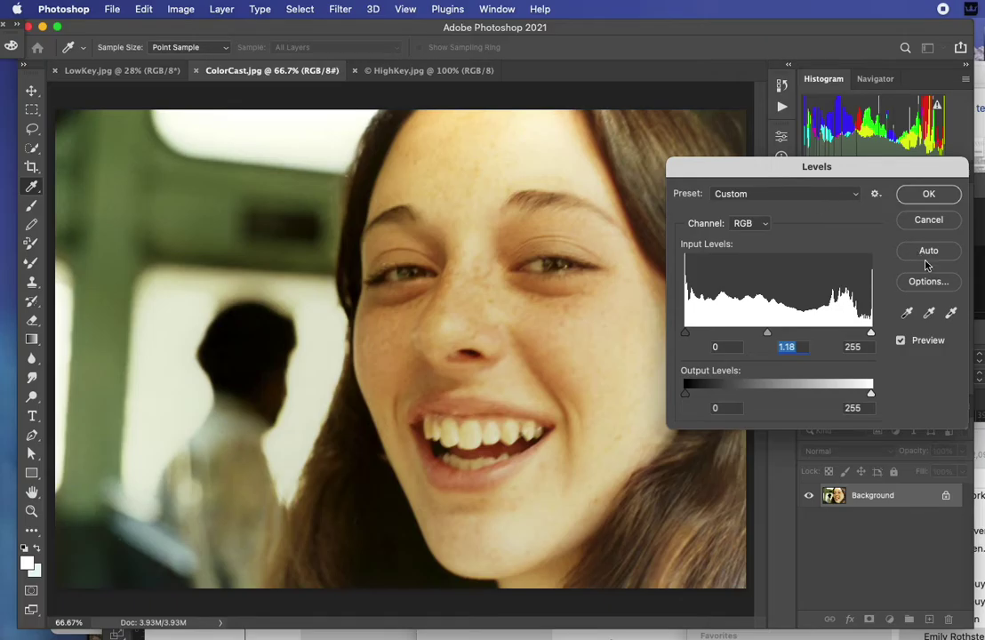
{"action": "left_click", "coordinate": [952, 313]}
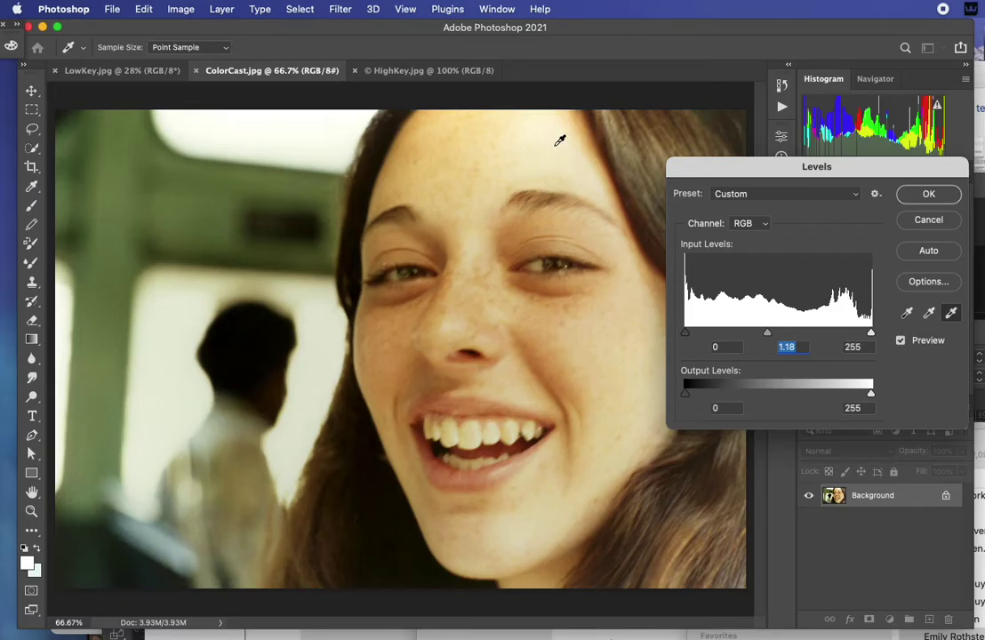
Test eyedropper corrections: white point from the forehead, black point from the hair and shirt
{"action": "left_click", "coordinate": [557, 143]}
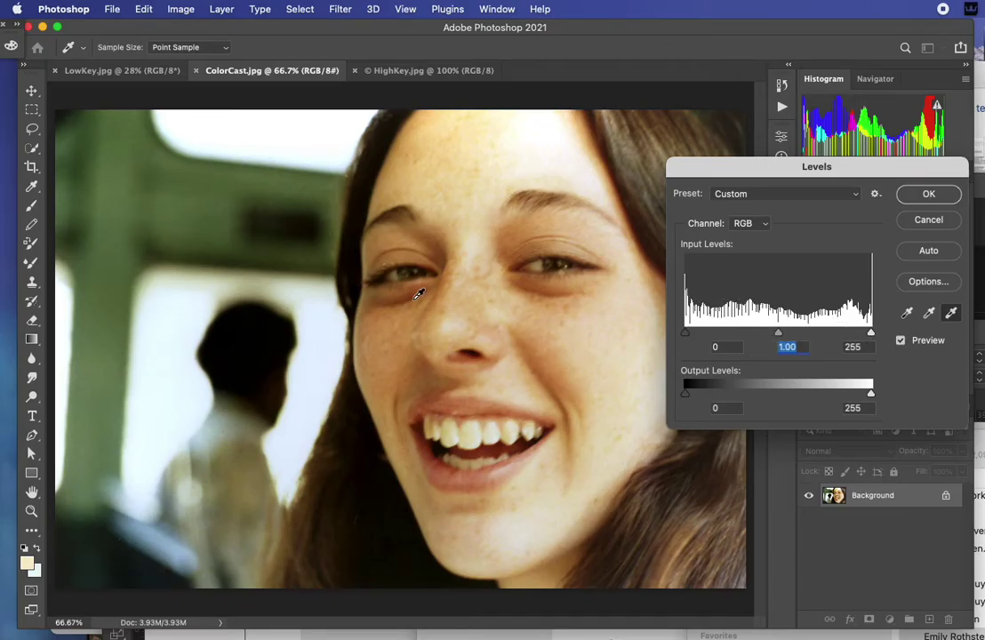
{"action": "left_click", "coordinate": [907, 315]}
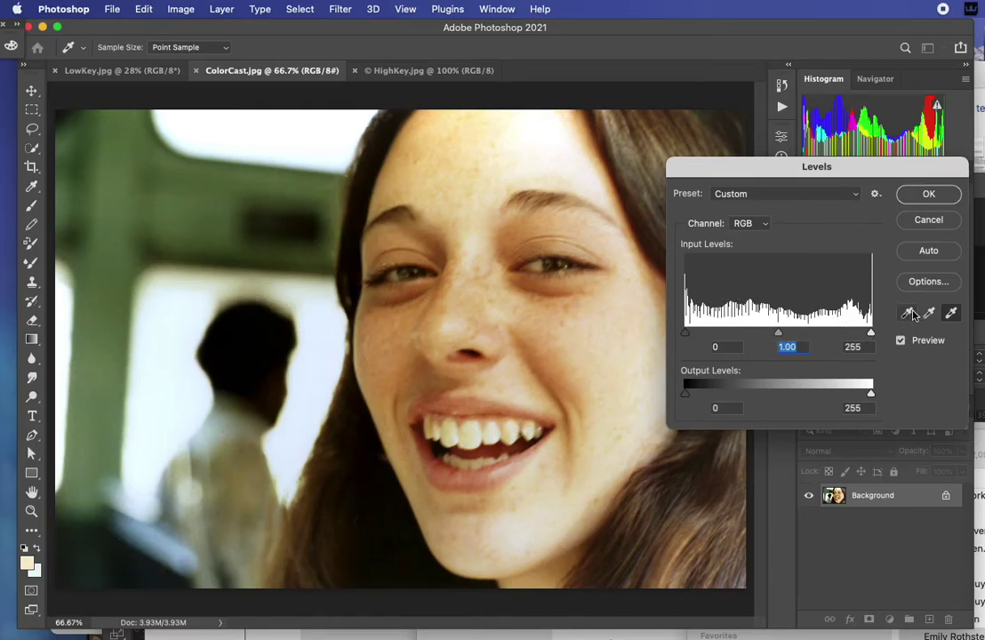
{"action": "left_click", "coordinate": [395, 509]}
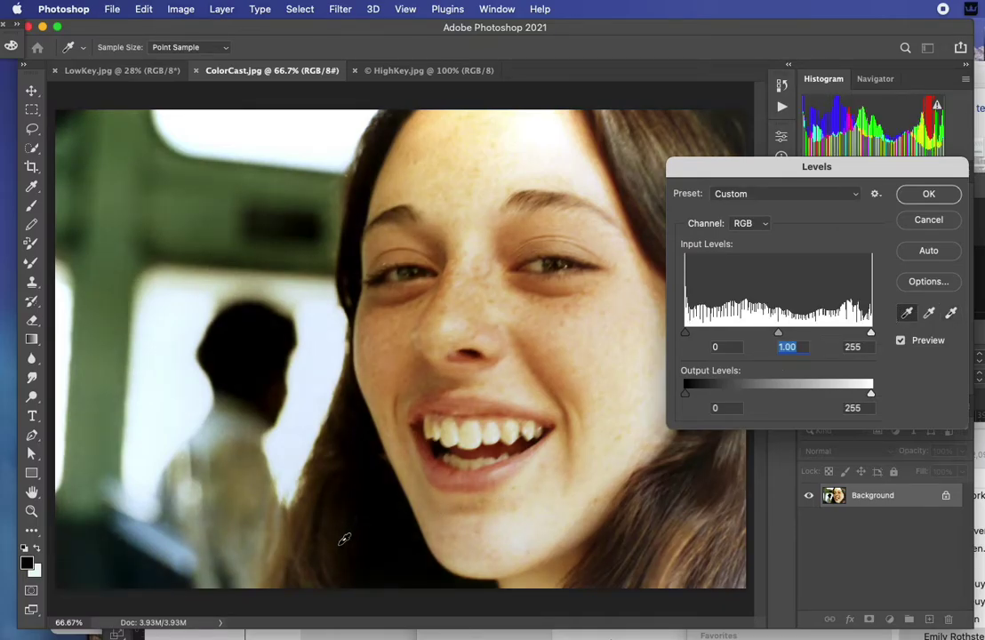
{"action": "left_click", "coordinate": [386, 560]}
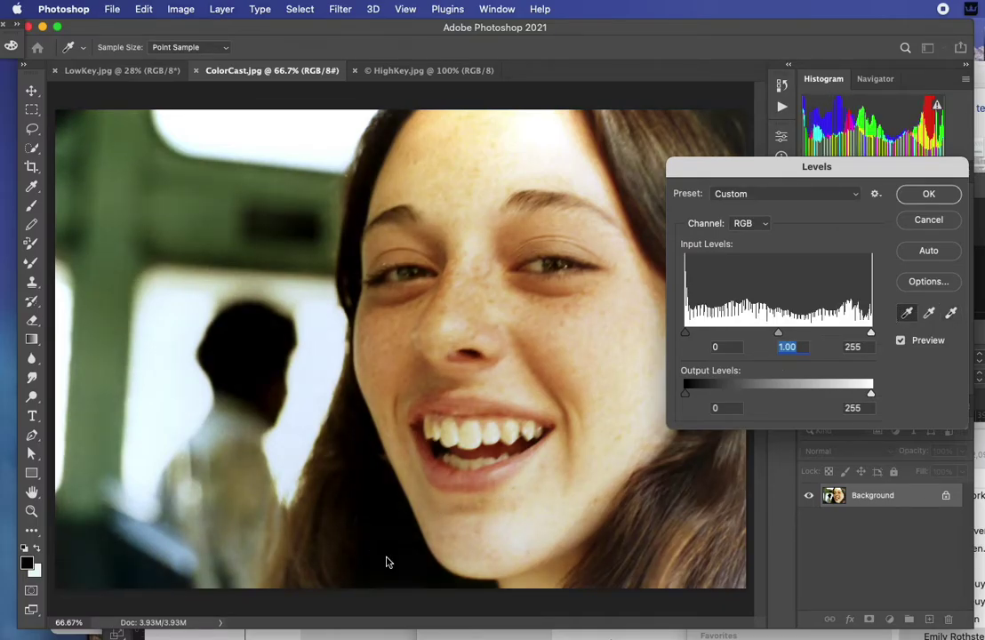
{"action": "left_click", "coordinate": [228, 464]}
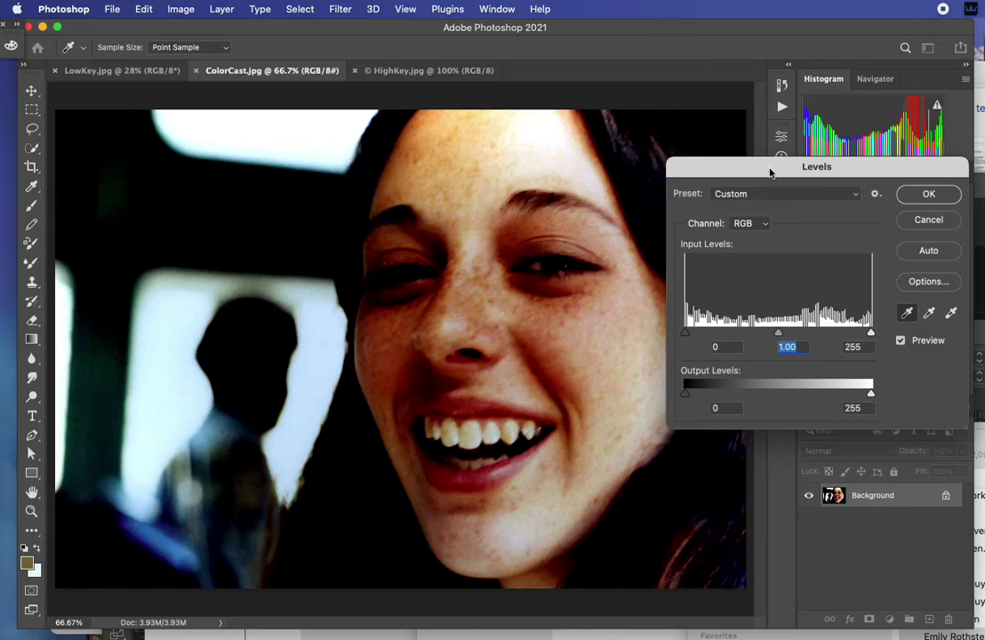
Sample the dark gap between the teeth, then cancel Levels to discard all changes
{"action": "left_click_drag", "start_coordinate": [770, 172], "coordinate": [747, 161]}
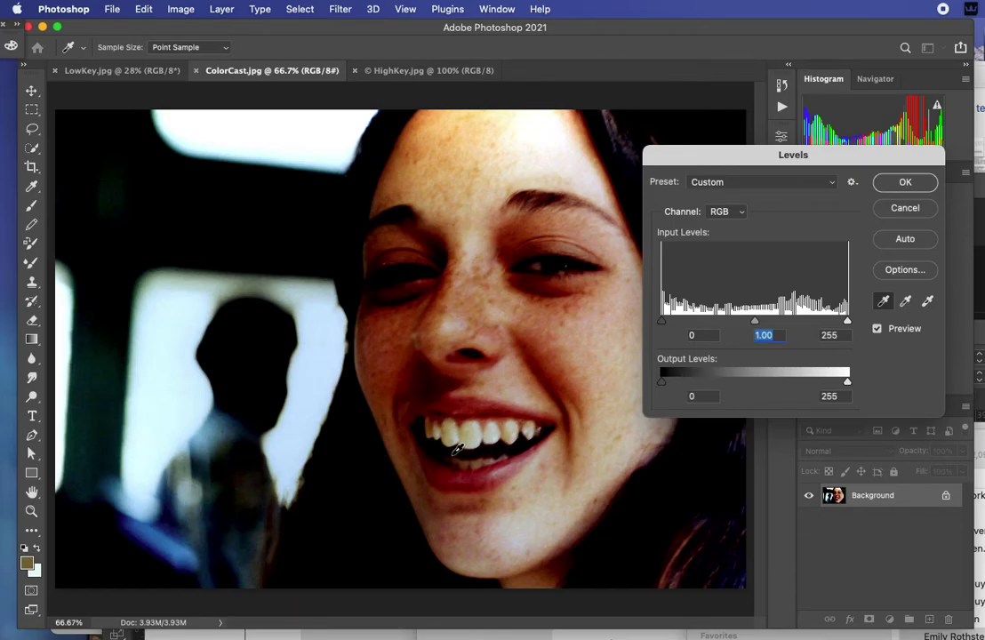
{"action": "left_click", "coordinate": [456, 449]}
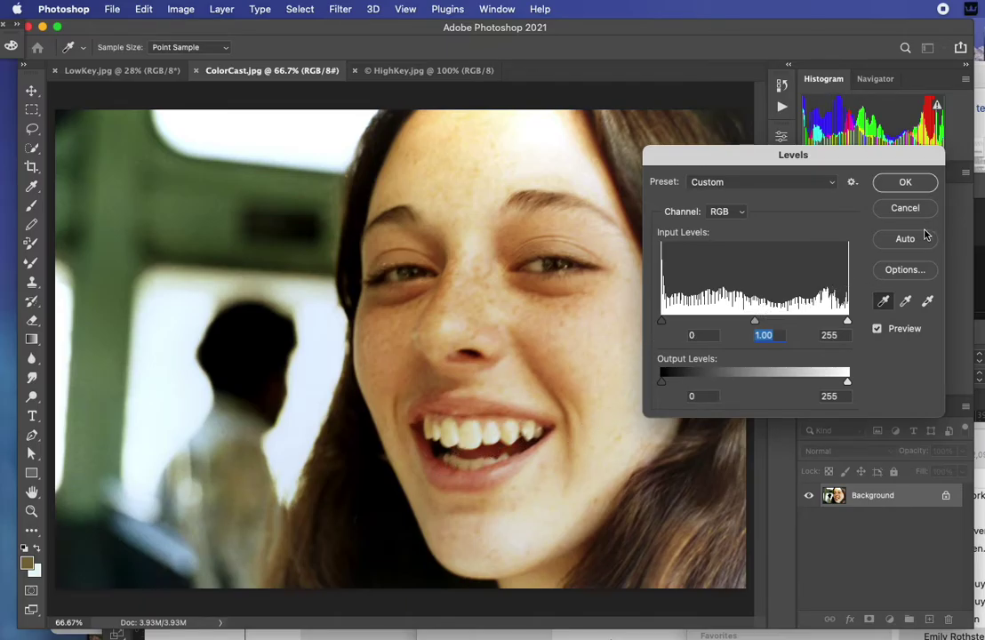
{"action": "left_click", "coordinate": [905, 208]}
Reopen Levels on the portrait with Cmd+L and select the gray-point eyedropper
{"action": "key", "text": "super"}
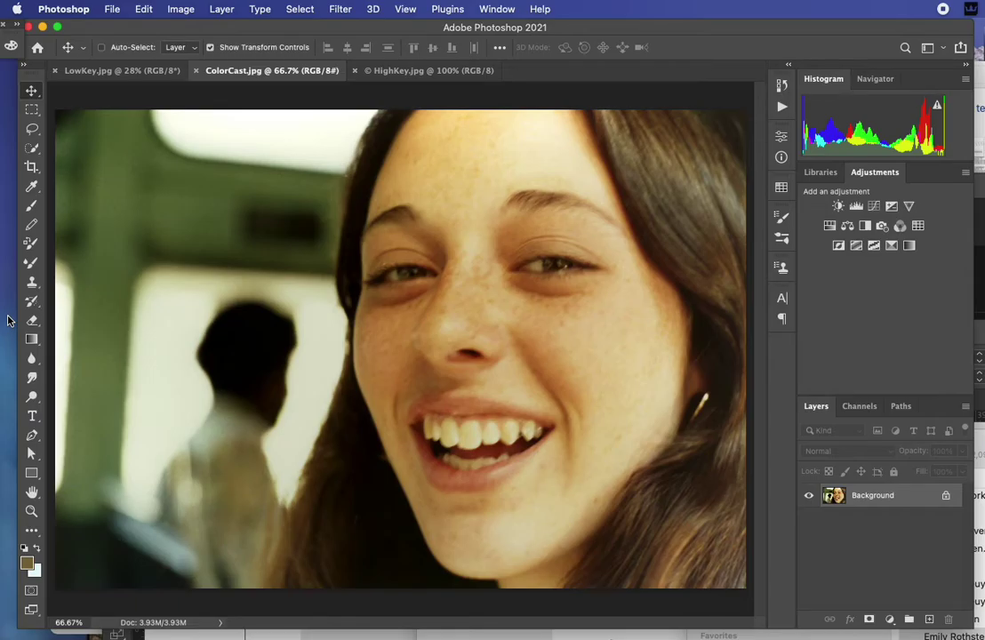
{"action": "key", "text": "super+l"}
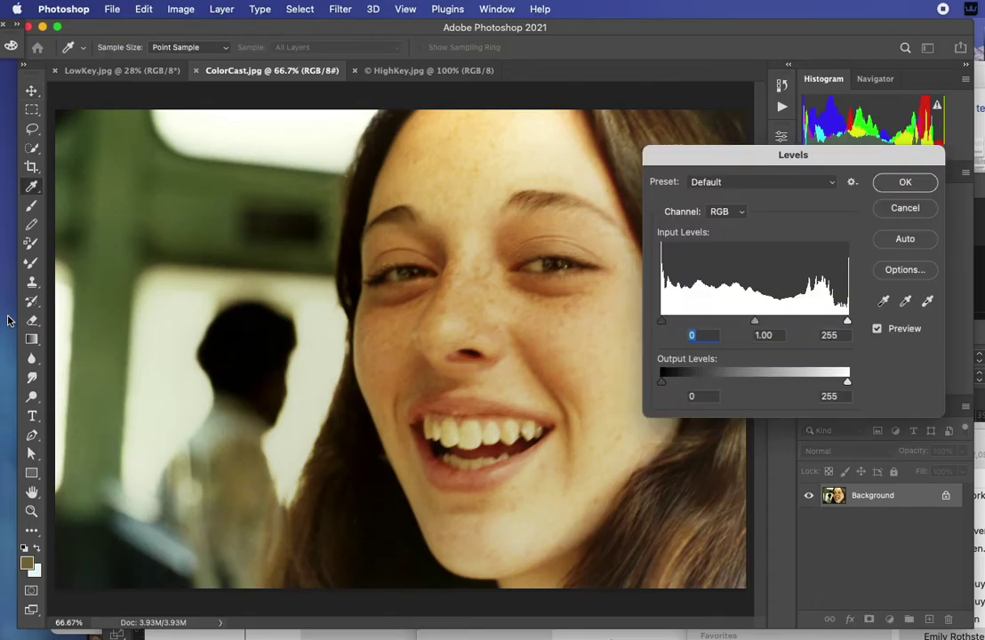
{"action": "left_click_drag", "start_coordinate": [725, 158], "coordinate": [598, 159]}
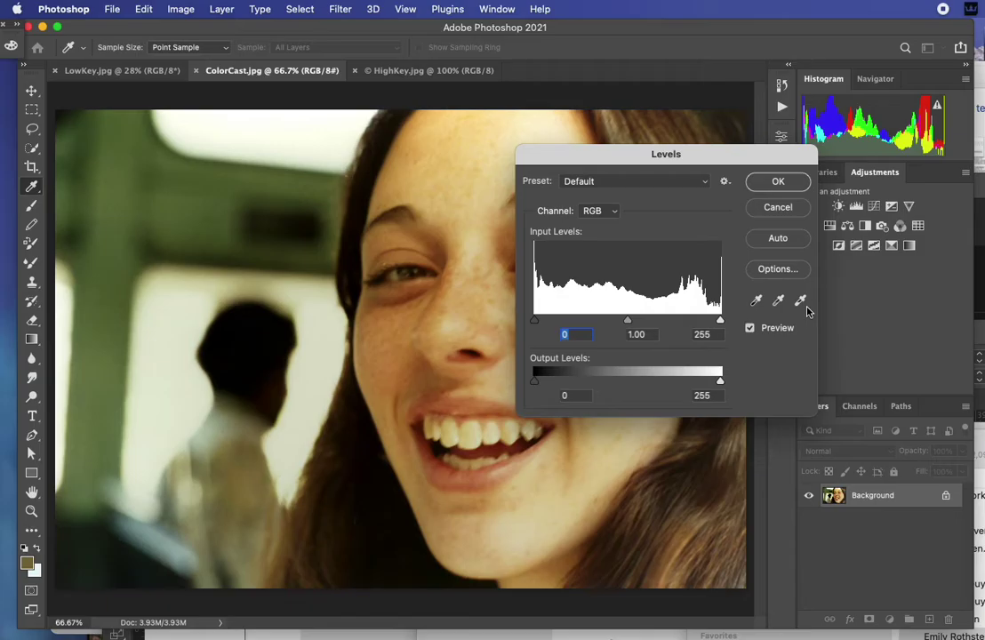
{"action": "left_click", "coordinate": [779, 302]}
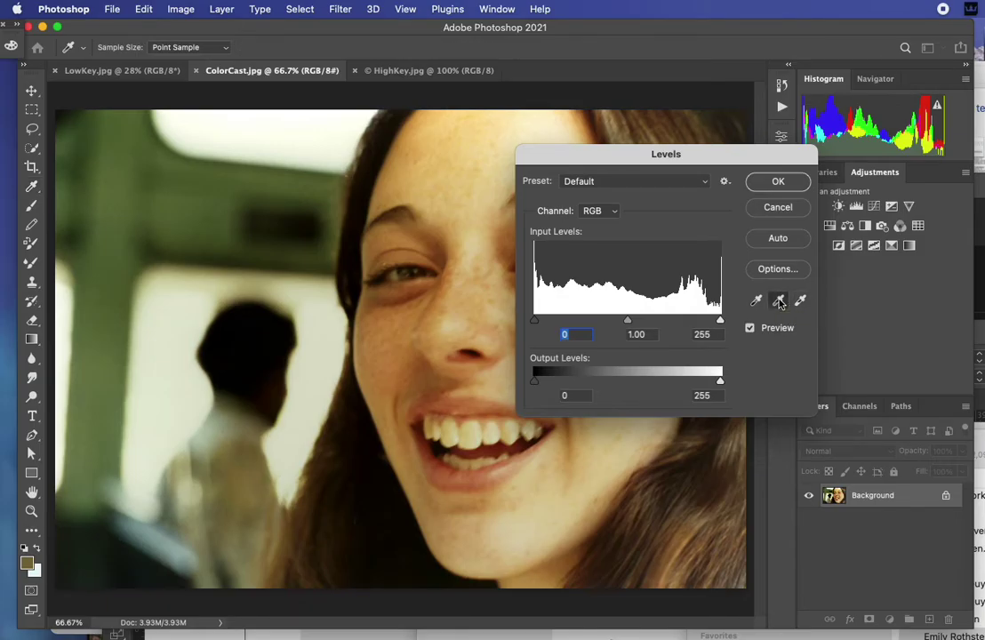
{"action": "left_click_drag", "start_coordinate": [599, 151], "coordinate": [631, 128]}
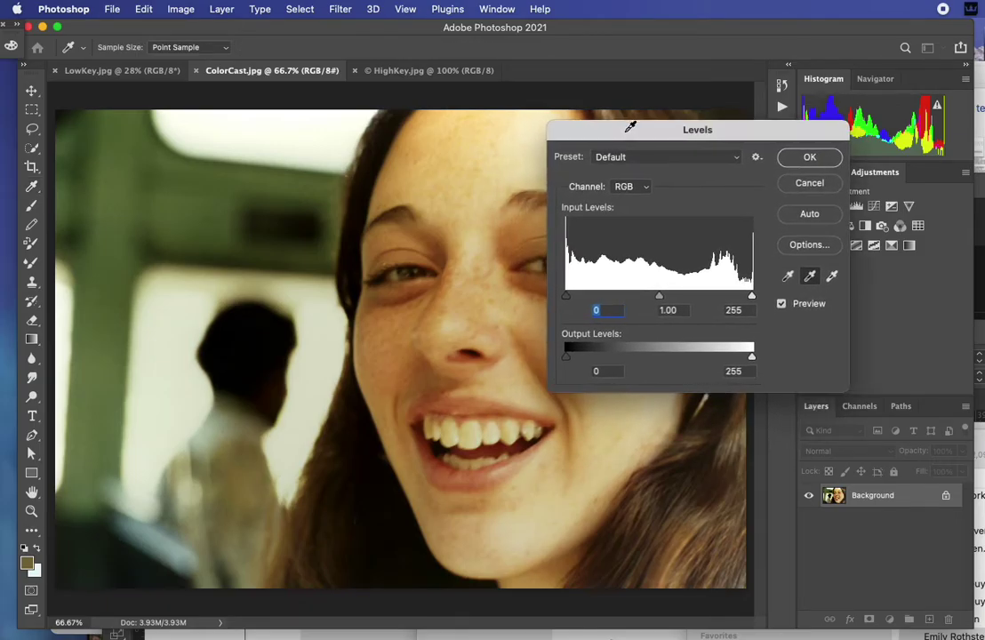
Set the teeth as neutral grey, set the midtones to 1.13, and apply the correction
{"action": "left_click", "coordinate": [472, 432]}
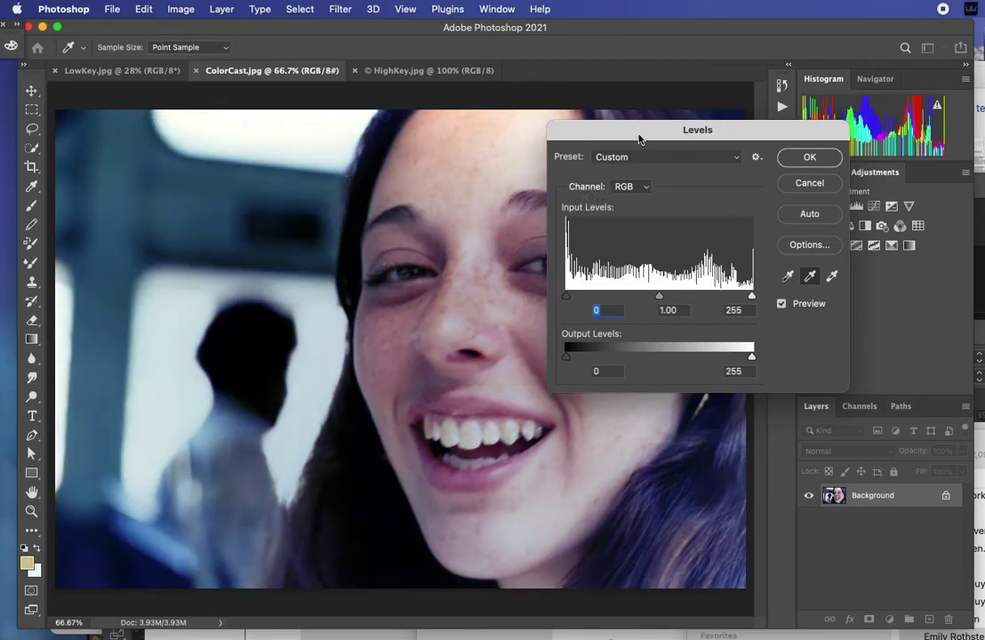
{"action": "left_click_drag", "start_coordinate": [639, 137], "coordinate": [752, 183]}
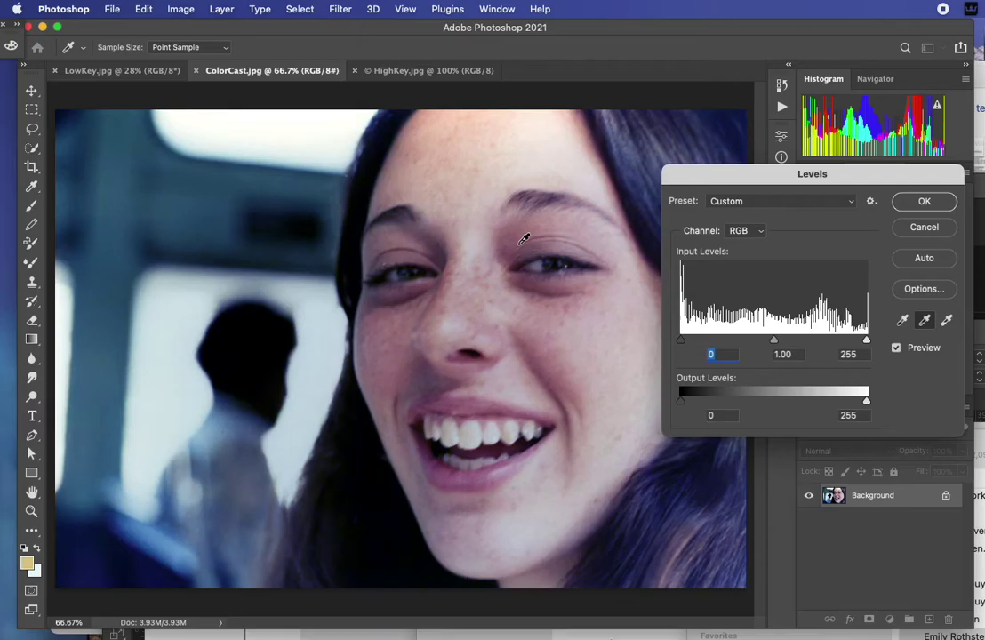
{"action": "left_click_drag", "start_coordinate": [751, 181], "coordinate": [792, 143]}
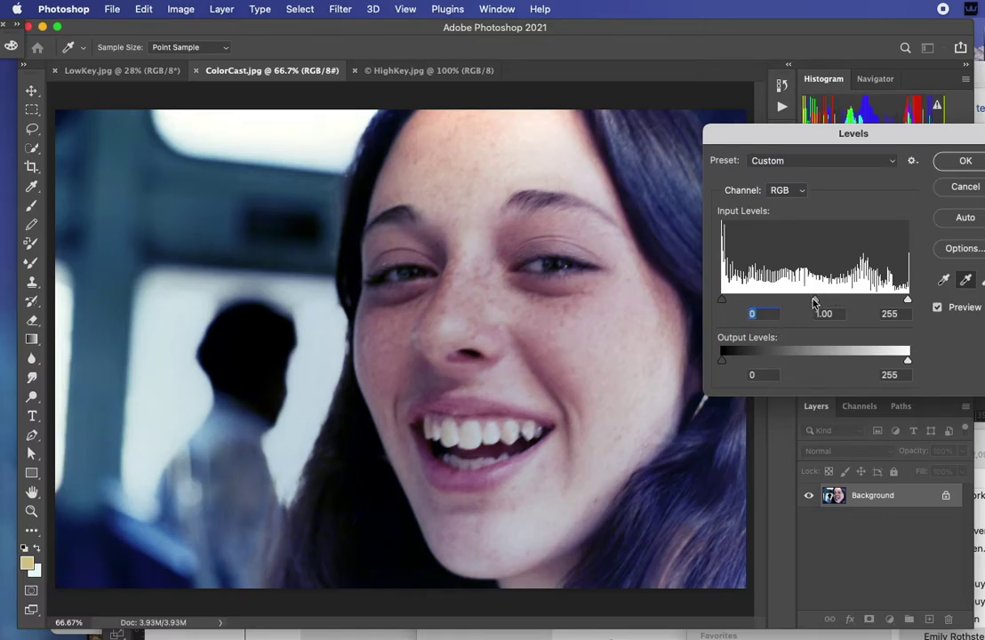
{"action": "left_click_drag", "start_coordinate": [814, 303], "coordinate": [809, 302]}
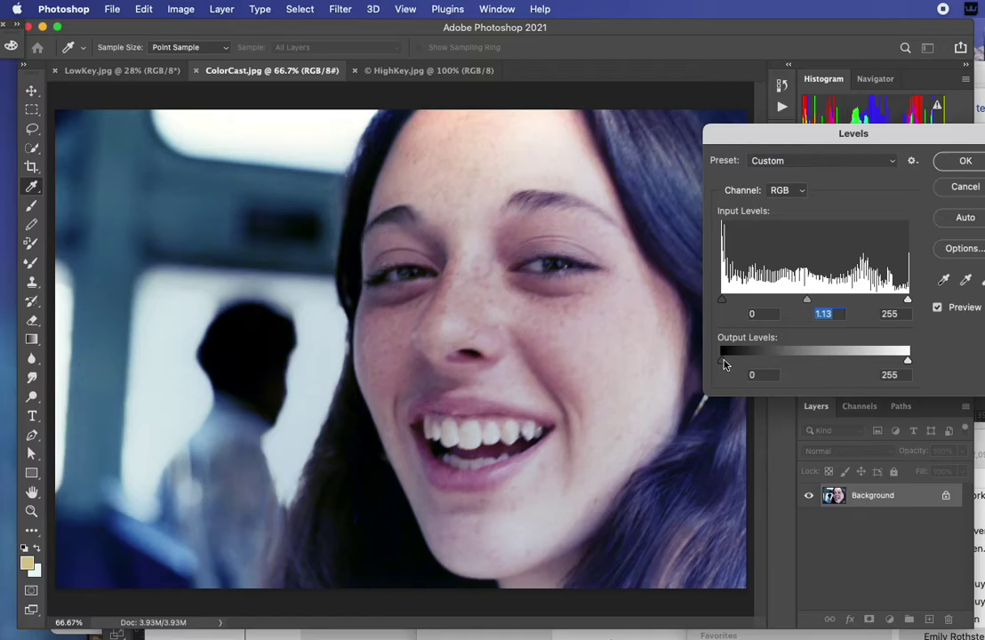
{"action": "left_click_drag", "start_coordinate": [725, 363], "coordinate": [702, 356]}
{"action": "left_click_drag", "start_coordinate": [917, 136], "coordinate": [800, 132]}
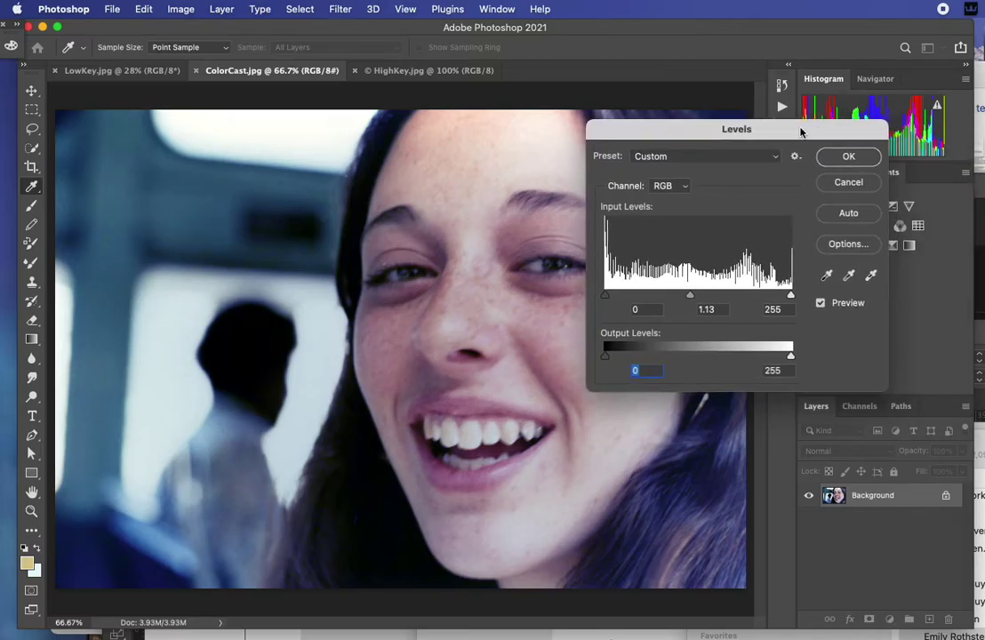
{"action": "left_click", "coordinate": [848, 156]}
Reopen Levels and confirm it with OK, leaving the settings unchanged
{"action": "key", "text": "super+l"}
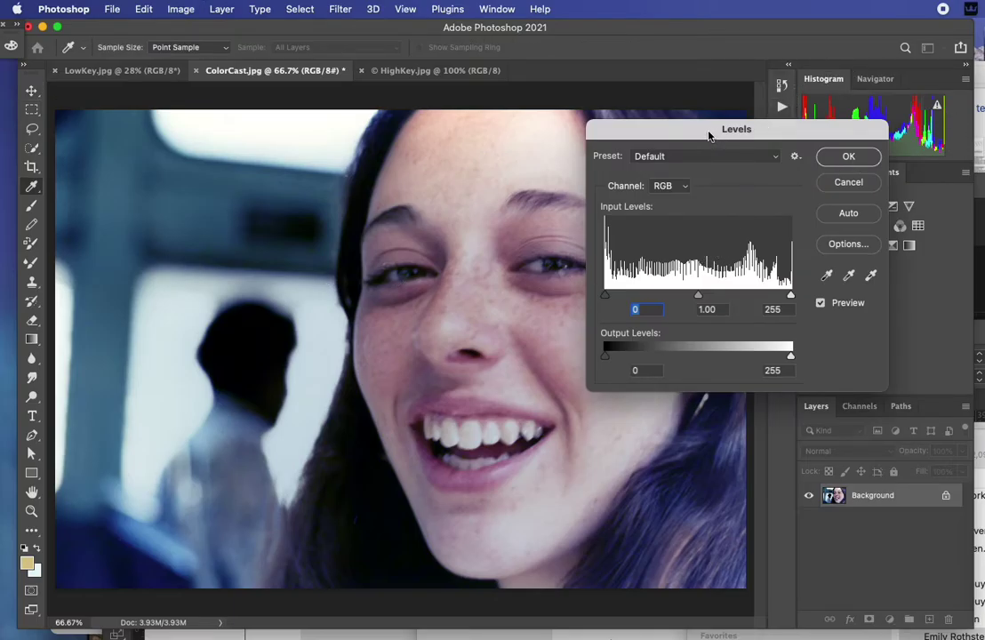
{"action": "left_click_drag", "start_coordinate": [708, 135], "coordinate": [682, 123]}
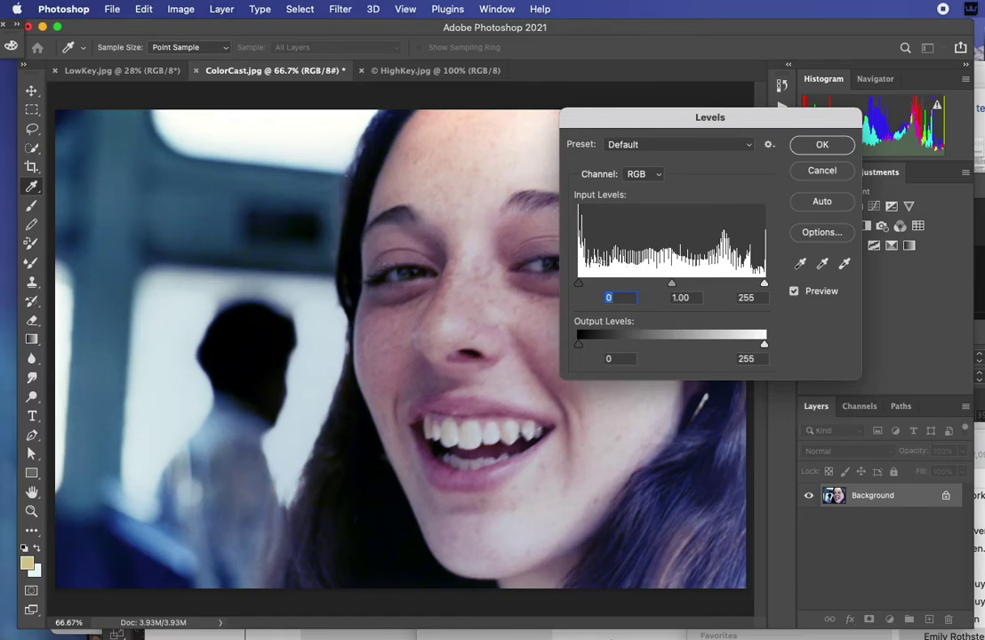
{"action": "left_click", "coordinate": [821, 147]}
Finish closing Levels and bring the LowKey.jpg cat photo to the front
{"action": "key", "text": "v"}
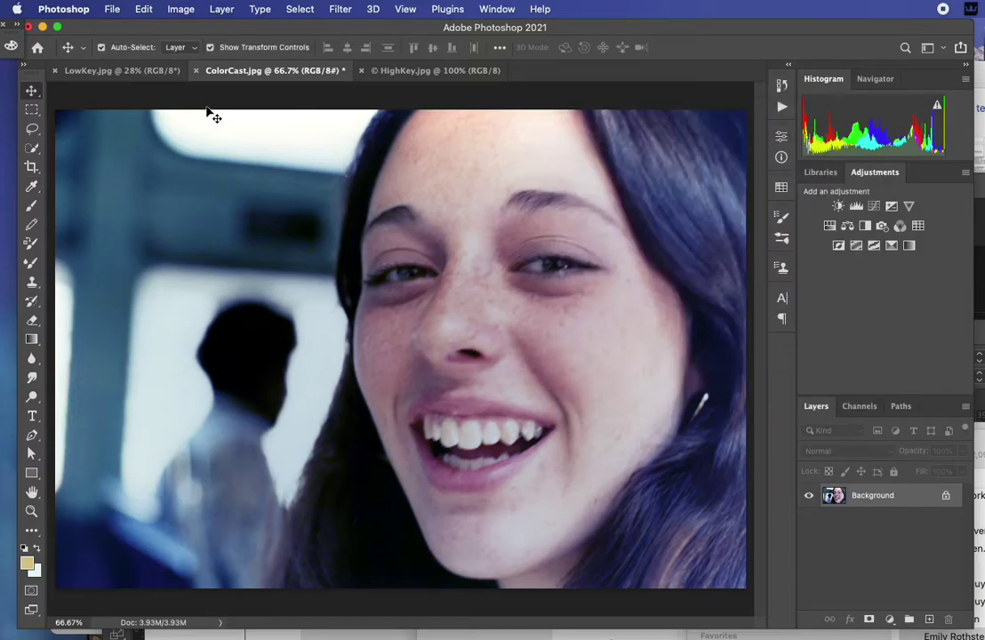
{"action": "left_click", "coordinate": [103, 73]}
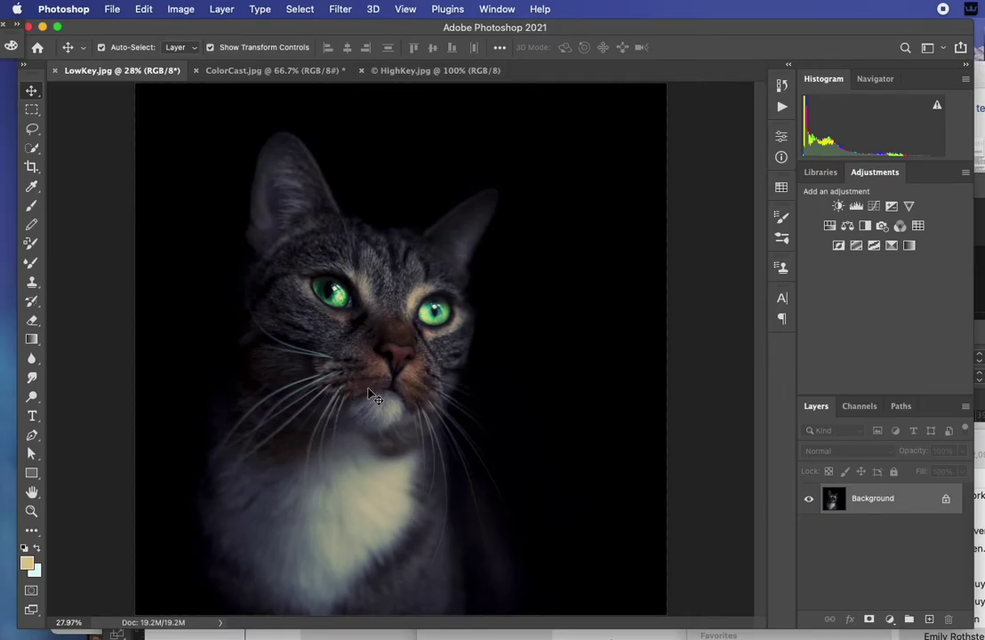
{"action": "key", "text": "super"}
Open Levels on LowKey.jpg and pull the white input level down to 185
{"action": "key", "text": "super+l"}
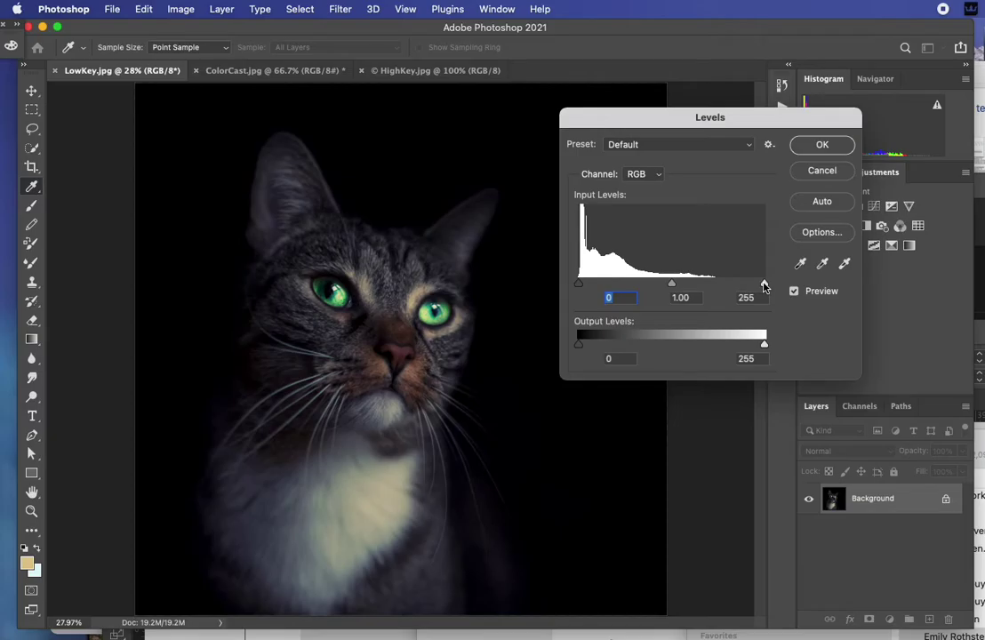
{"action": "left_click_drag", "start_coordinate": [764, 287], "coordinate": [763, 286]}
{"action": "left_click", "coordinate": [764, 287]}
{"action": "left_click_drag", "start_coordinate": [755, 287], "coordinate": [705, 285]}
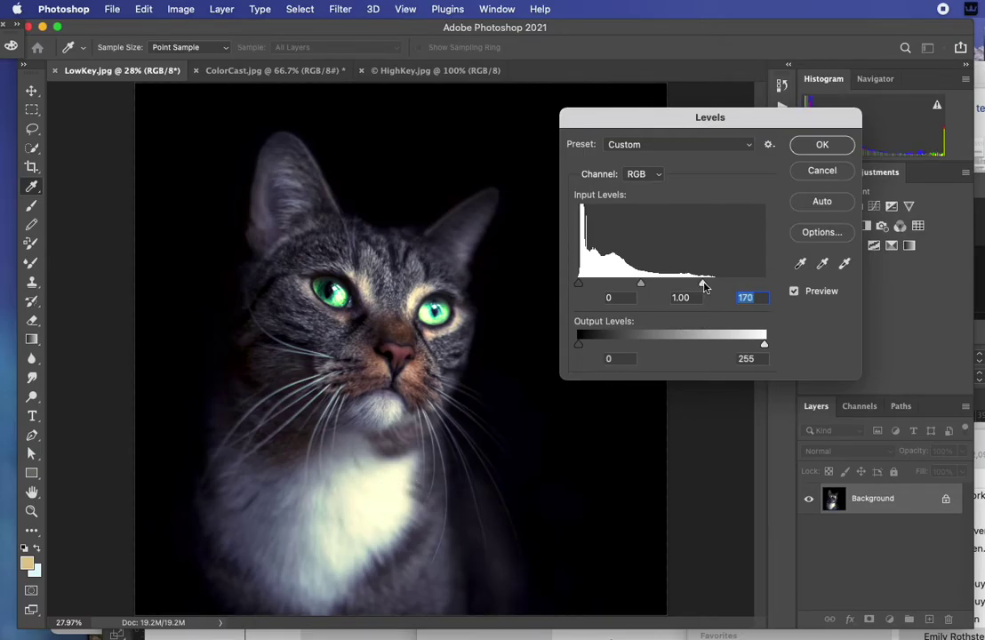
{"action": "left_click_drag", "start_coordinate": [705, 283], "coordinate": [714, 285]}
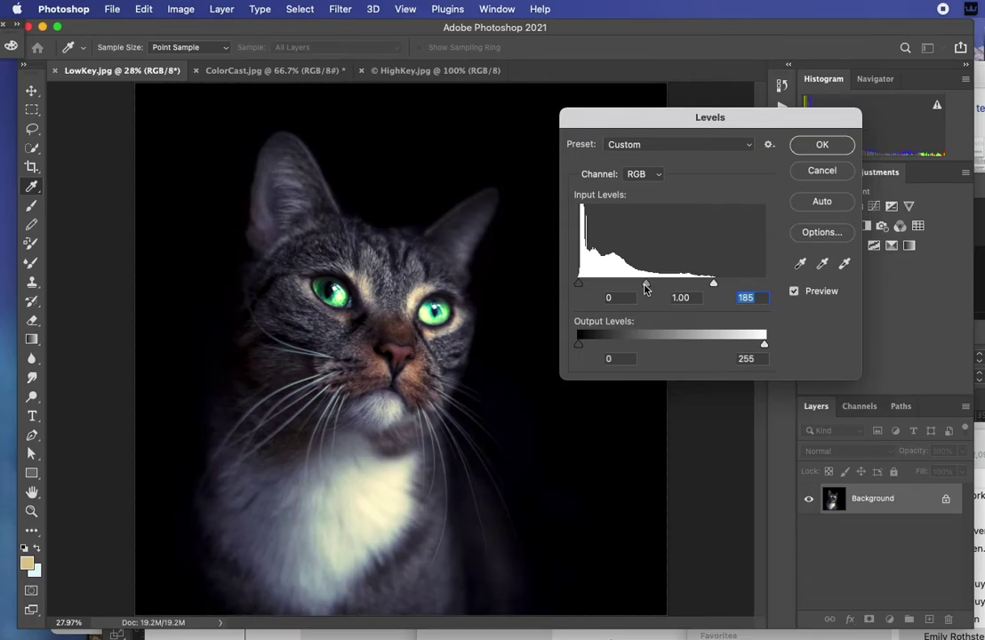
Raise the midtone gamma to 1.65 and apply the brightening to the cat photo
{"action": "left_click_drag", "start_coordinate": [645, 286], "coordinate": [635, 288]}
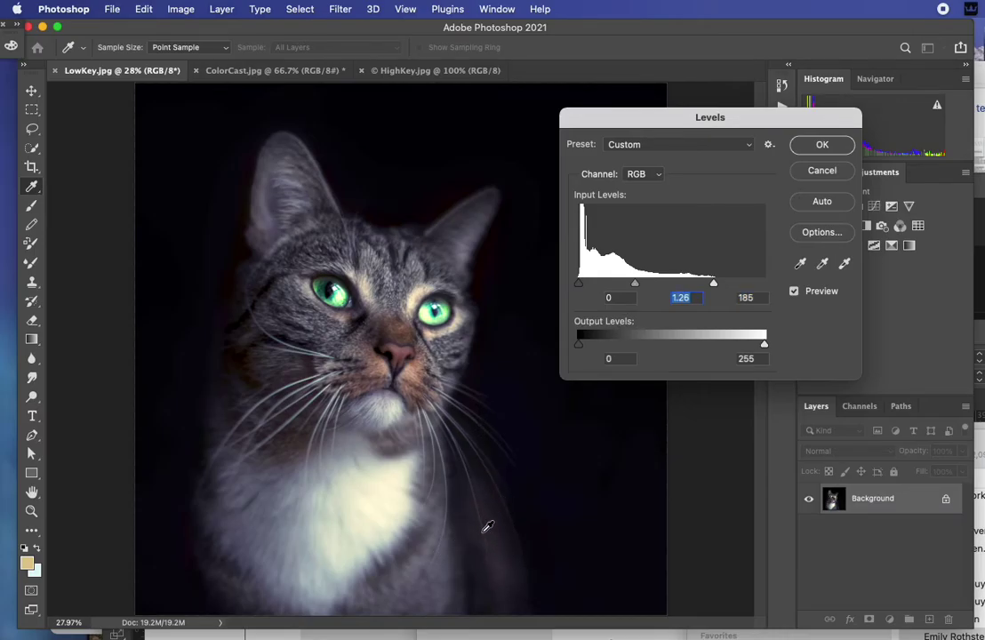
{"action": "left_click_drag", "start_coordinate": [636, 287], "coordinate": [628, 286]}
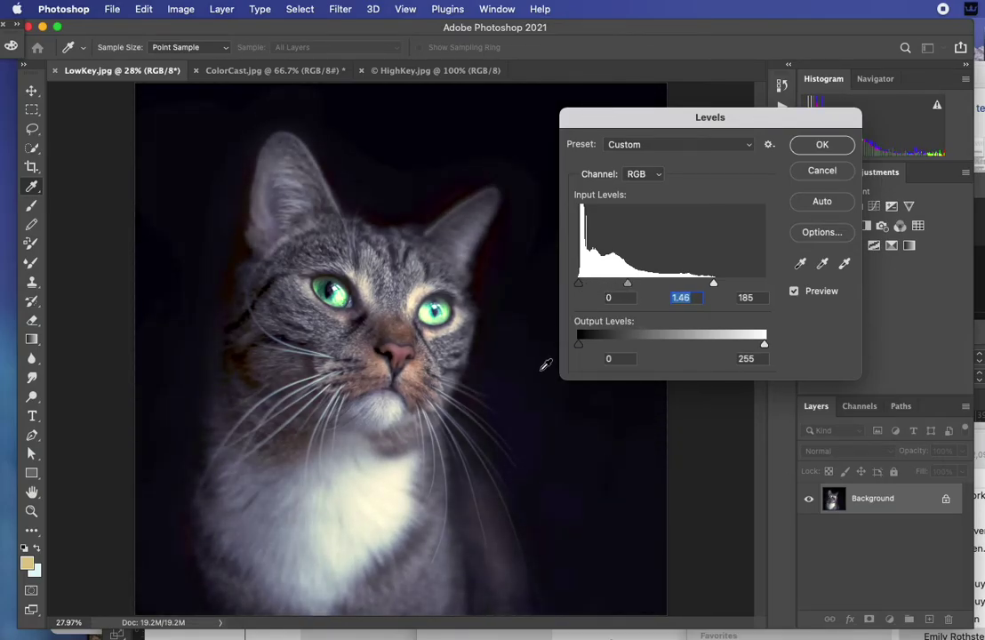
{"action": "mouse_move", "coordinate": [628, 286]}
{"action": "left_mouse_down"}
{"action": "mouse_move", "coordinate": [608, 286]}
{"action": "mouse_move", "coordinate": [621, 290]}
{"action": "left_mouse_up"}
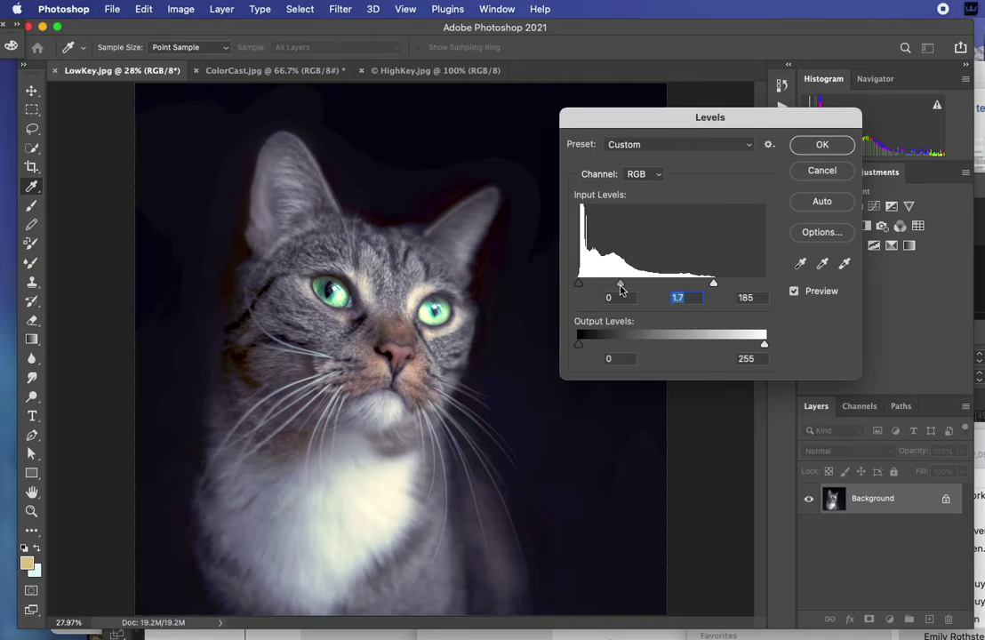
{"action": "left_click_drag", "start_coordinate": [621, 290], "coordinate": [623, 285]}
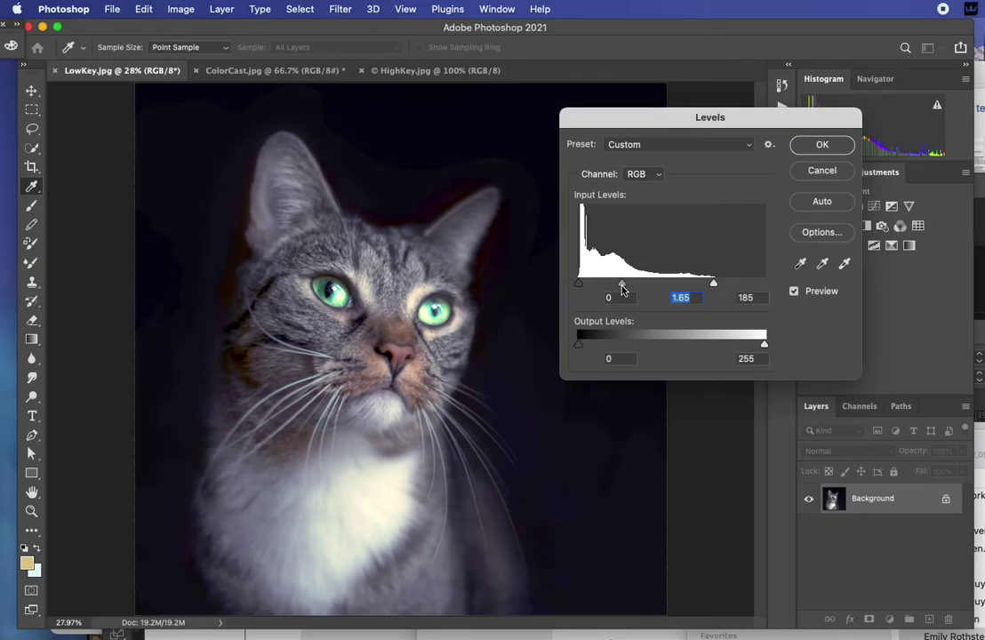
{"action": "left_click", "coordinate": [823, 146]}
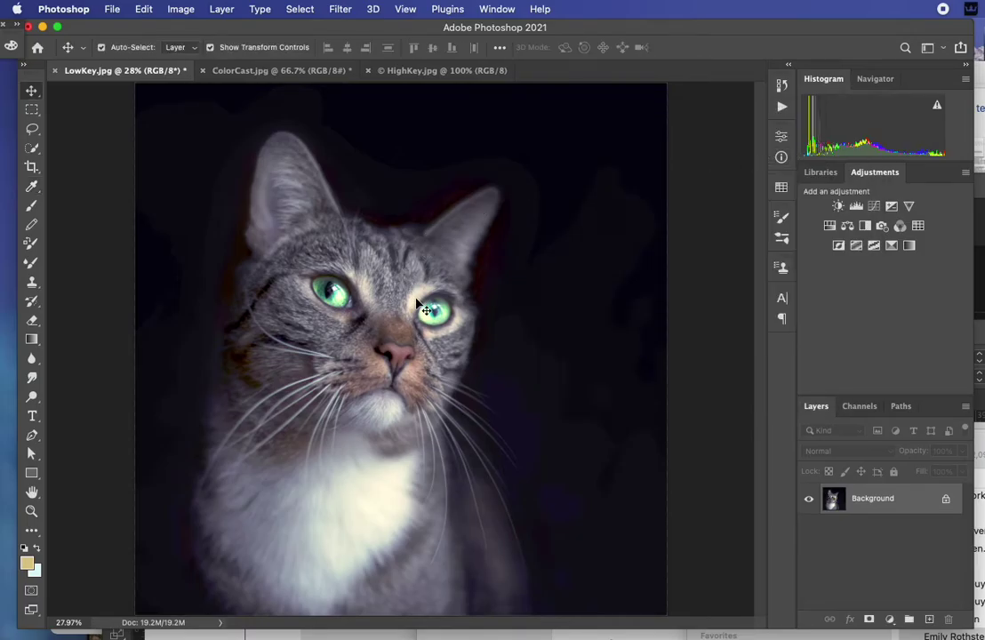
Reopen Levels, raise the black point heavily, and apply the darkening
{"action": "key", "text": "super"}
{"action": "key", "text": "super+l"}
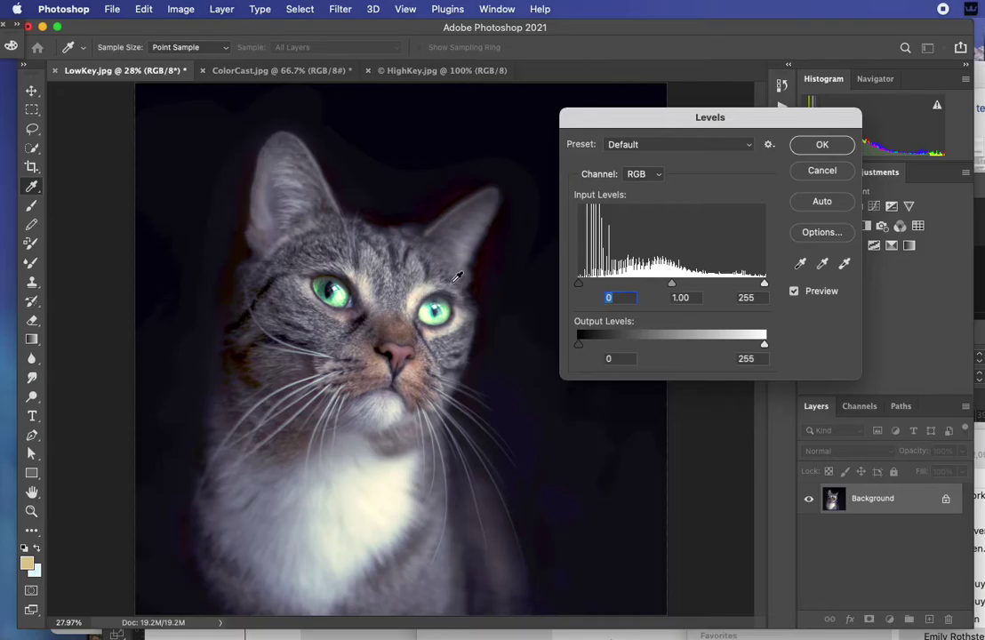
{"action": "left_click_drag", "start_coordinate": [669, 117], "coordinate": [448, 119]}
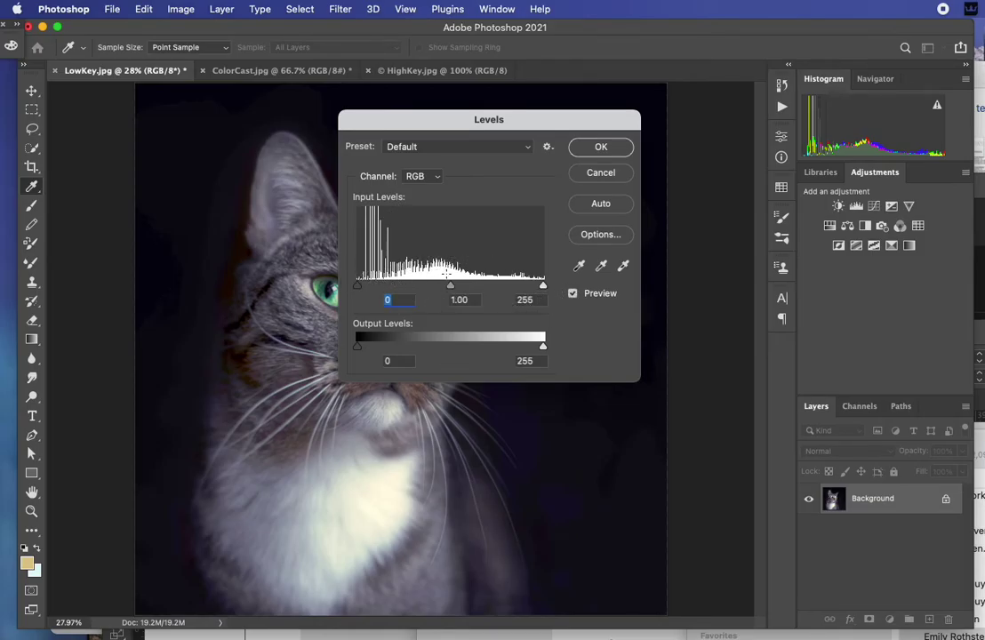
{"action": "left_click_drag", "start_coordinate": [467, 133], "coordinate": [578, 122]}
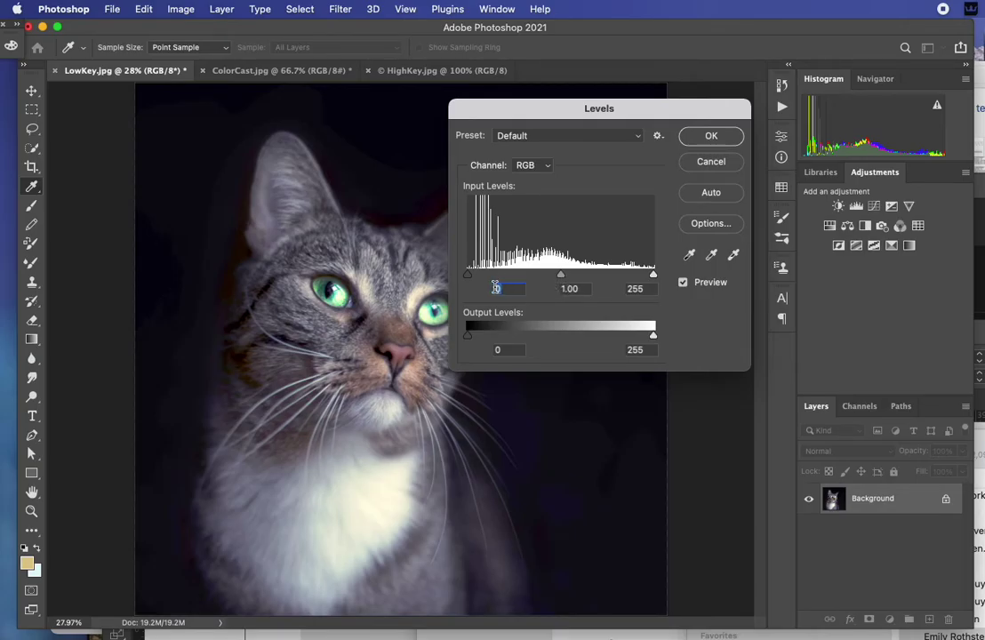
{"action": "left_click_drag", "start_coordinate": [469, 279], "coordinate": [595, 278]}
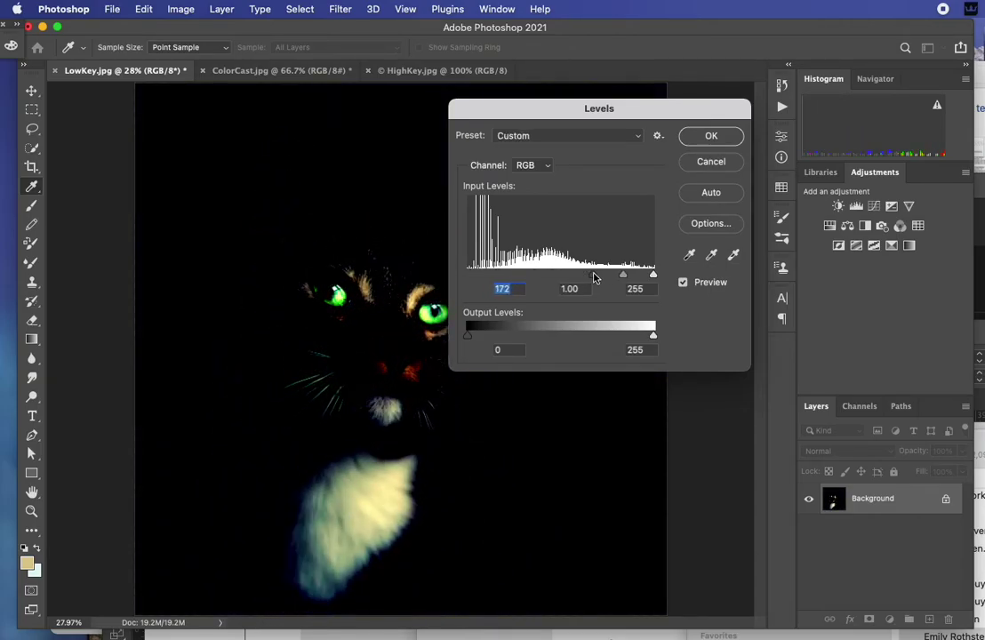
{"action": "left_click", "coordinate": [718, 137]}
{"action": "key", "text": "v"}
Test white points 133 and 118, then apply a brightening Levels pass with midtone 1.74
{"action": "key", "text": "super+l"}
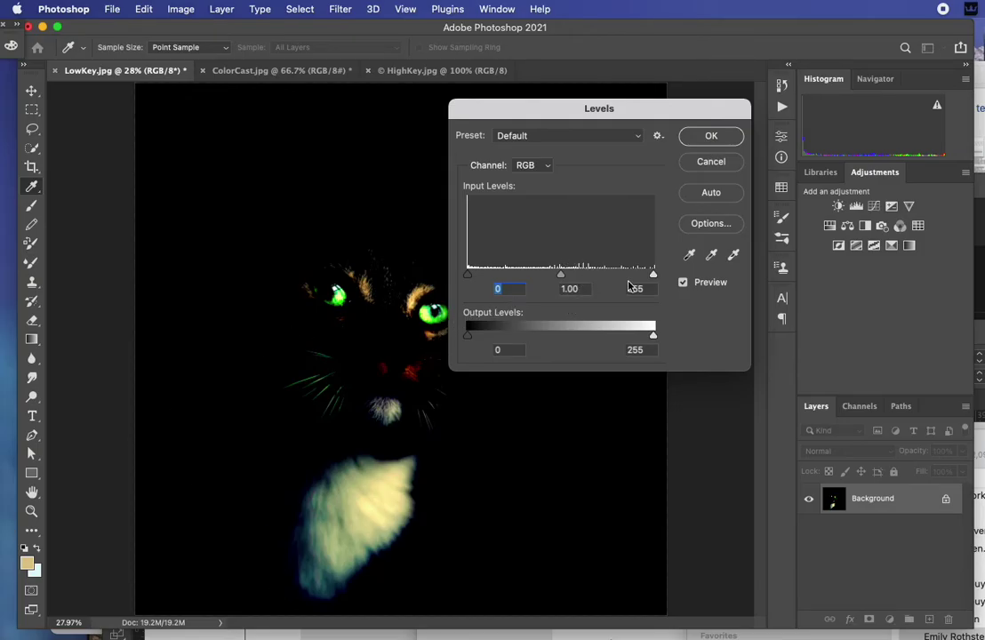
{"action": "left_click_drag", "start_coordinate": [652, 276], "coordinate": [501, 277]}
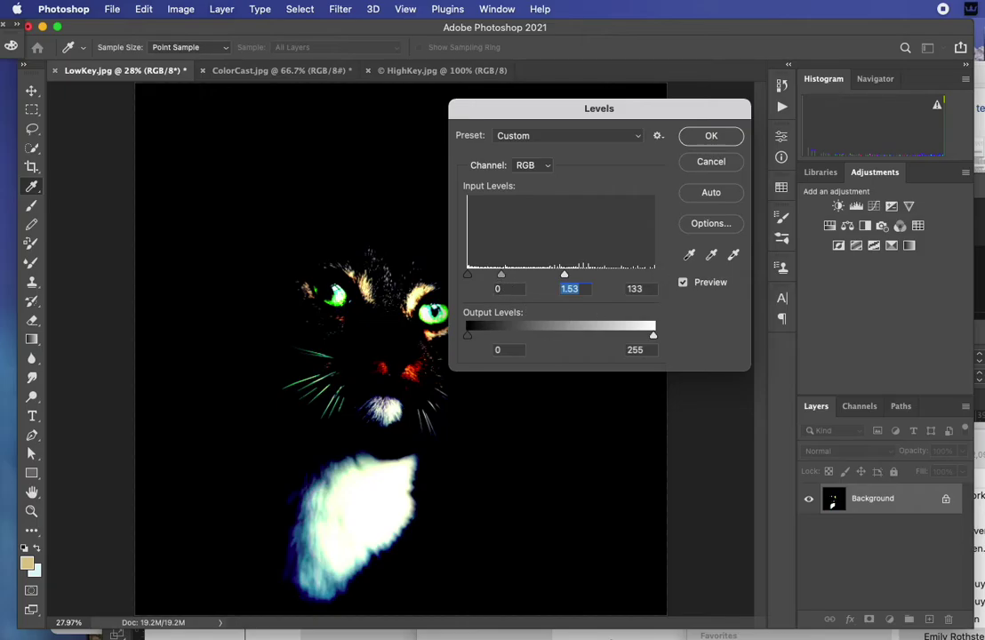
{"action": "left_click_drag", "start_coordinate": [565, 275], "coordinate": [553, 277]}
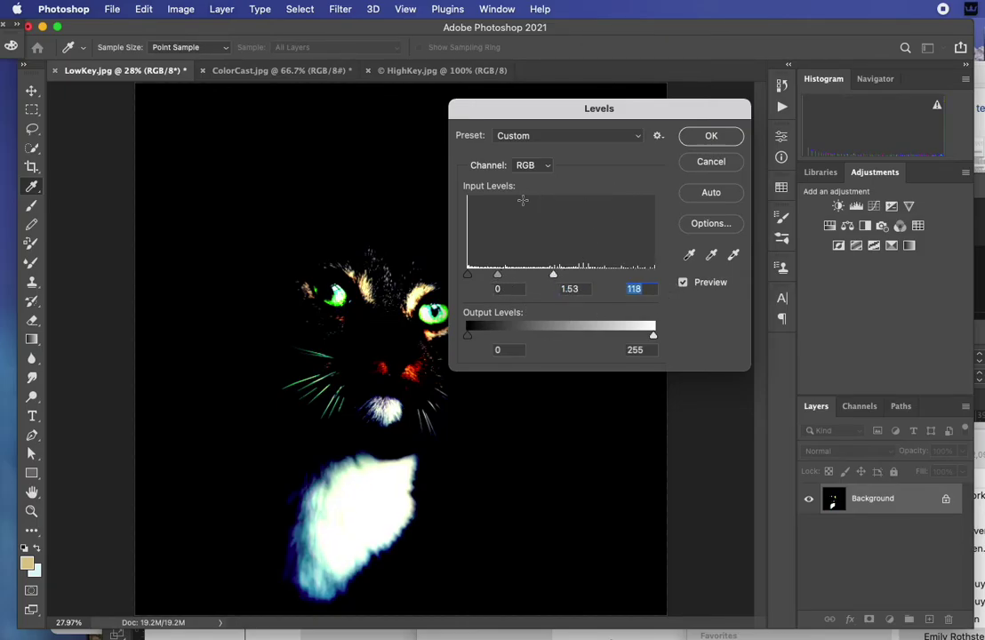
{"action": "left_click_drag", "start_coordinate": [560, 109], "coordinate": [676, 207]}
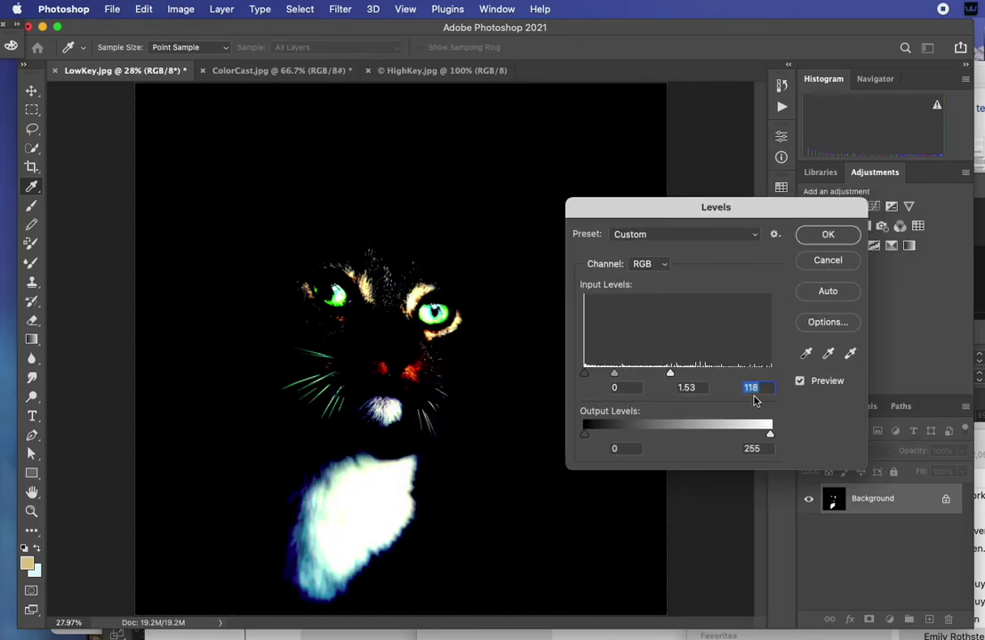
{"action": "left_click_drag", "start_coordinate": [671, 372], "coordinate": [608, 378]}
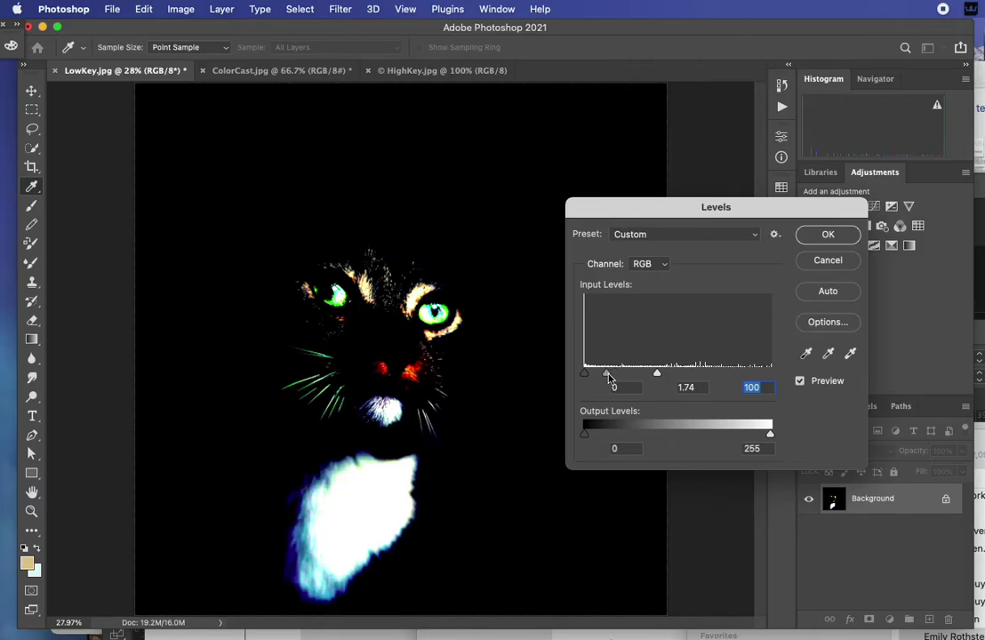
{"action": "left_click", "coordinate": [823, 236]}
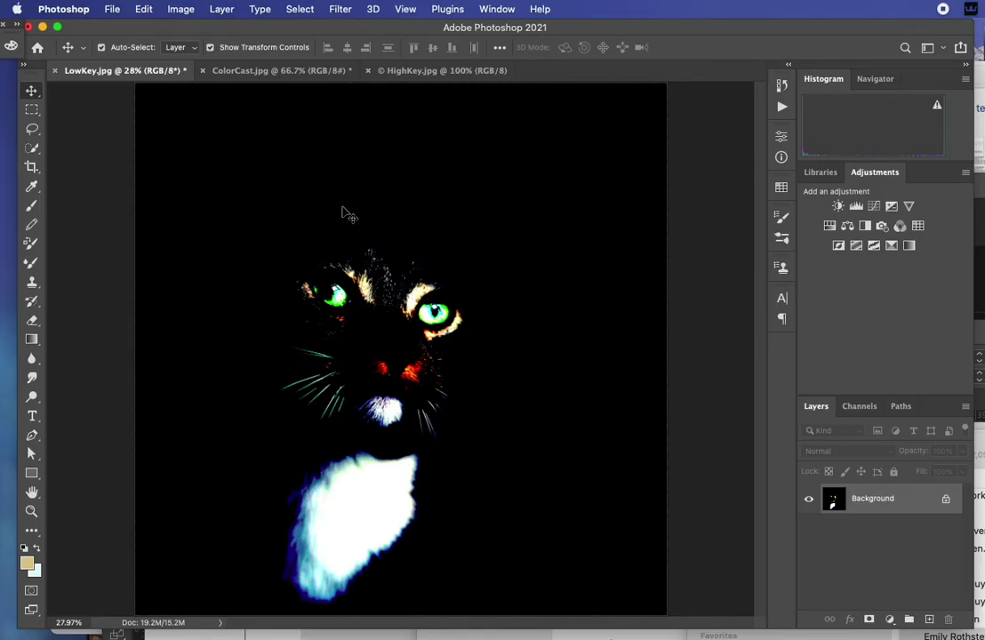
Switch to the HighKey.jpg beach photo of the woman and her dog
{"action": "left_click", "coordinate": [409, 71]}
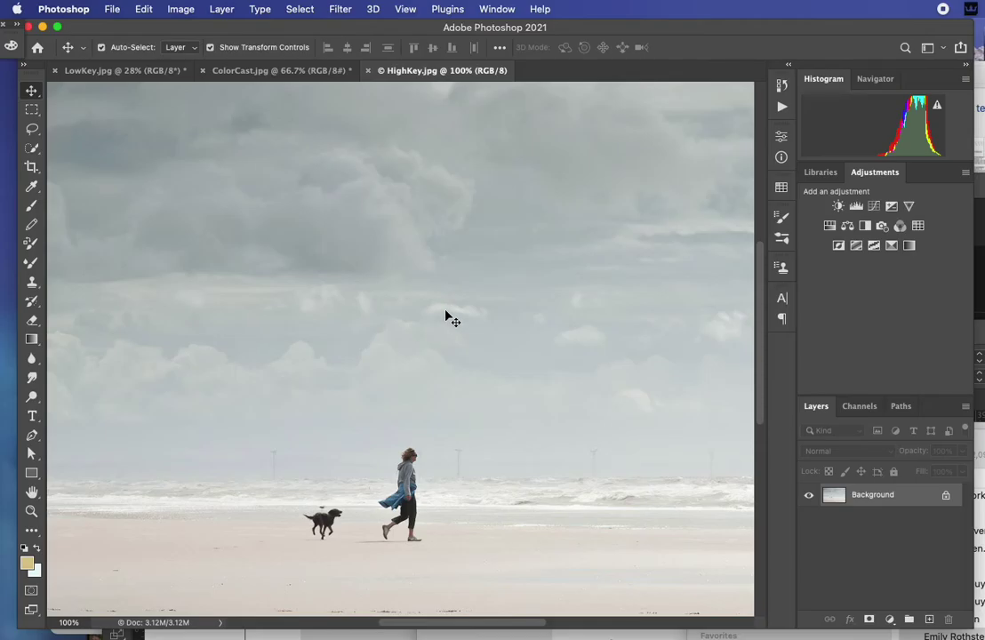
{"action": "key", "text": "super"}
{"action": "key", "text": "super+l"}
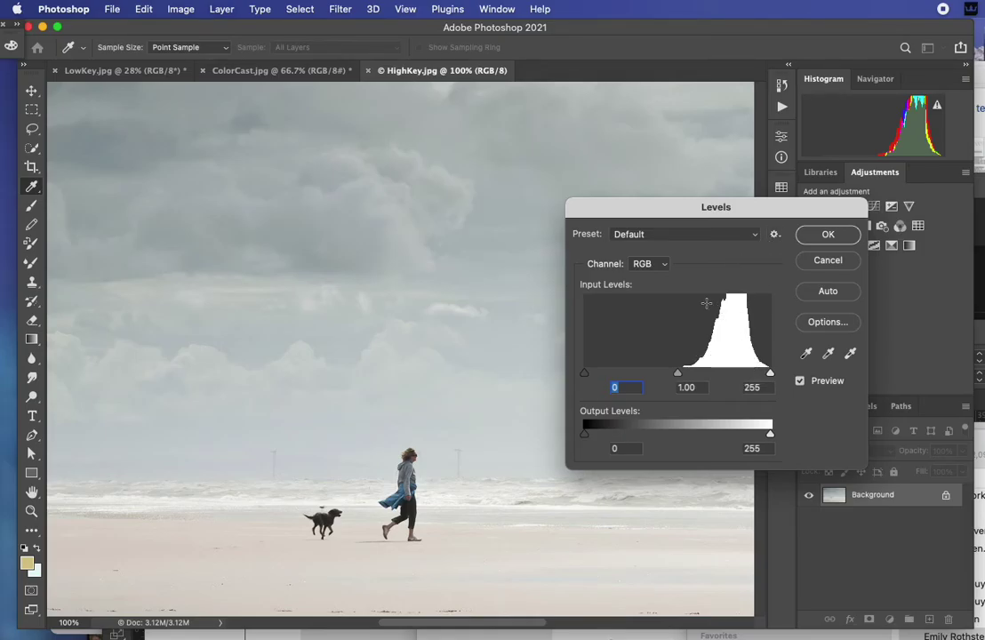
{"action": "left_click_drag", "start_coordinate": [590, 377], "coordinate": [725, 377]}
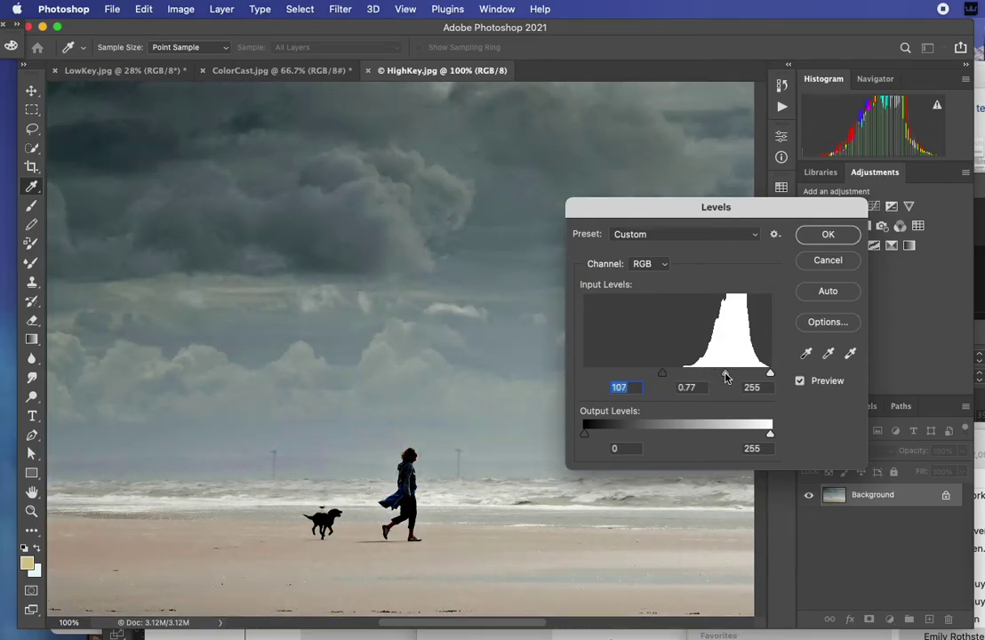
{"action": "left_click_drag", "start_coordinate": [662, 374], "coordinate": [672, 377]}
{"action": "left_click", "coordinate": [672, 375]}
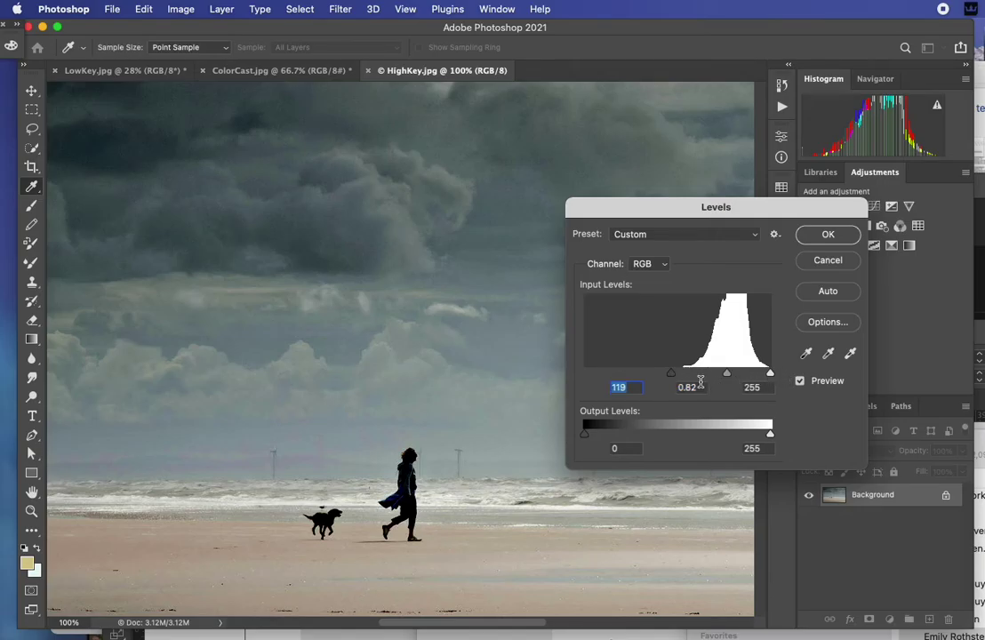
{"action": "left_click_drag", "start_coordinate": [661, 207], "coordinate": [740, 222]}
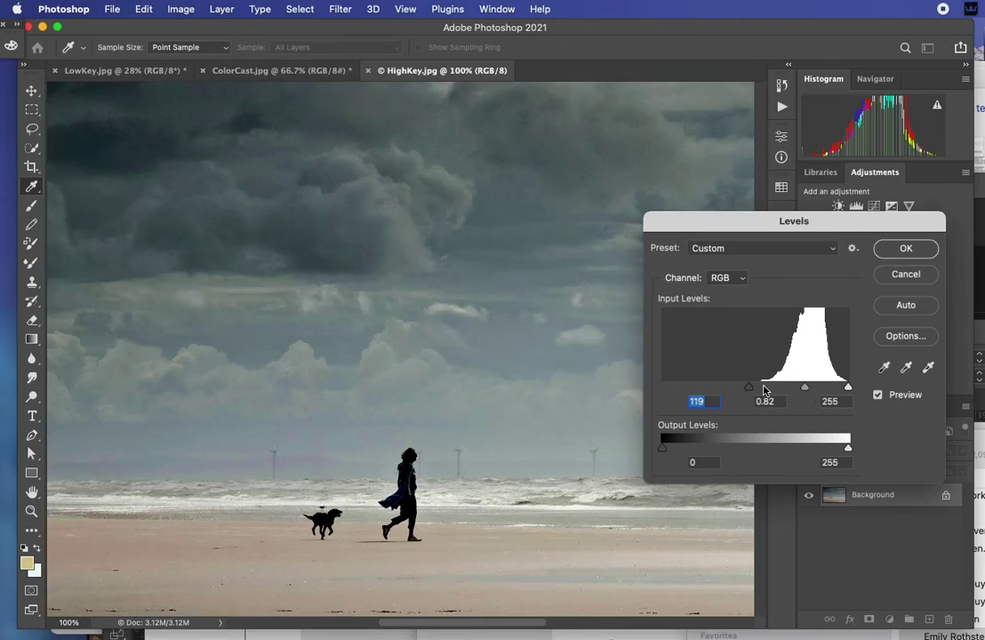
{"action": "left_click_drag", "start_coordinate": [755, 388], "coordinate": [705, 392]}
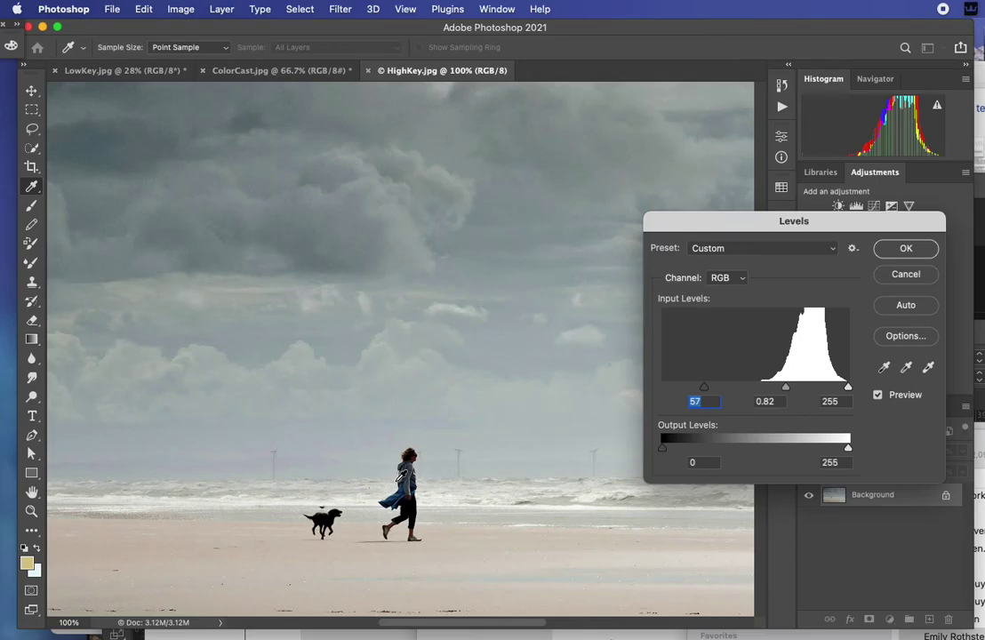
{"action": "left_click", "coordinate": [892, 250]}
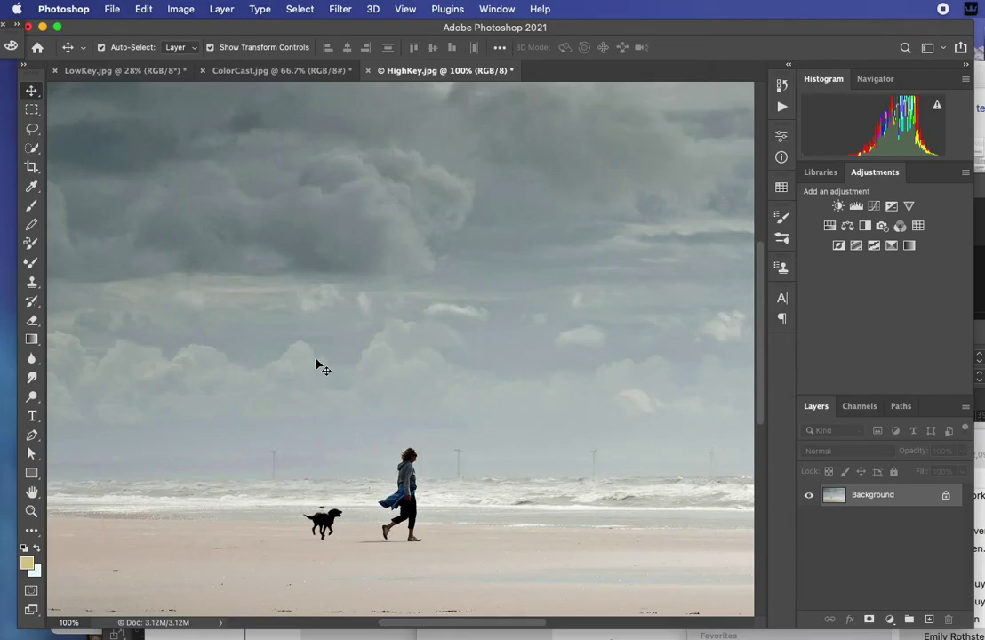
{"action": "left_click", "coordinate": [181, 9]}
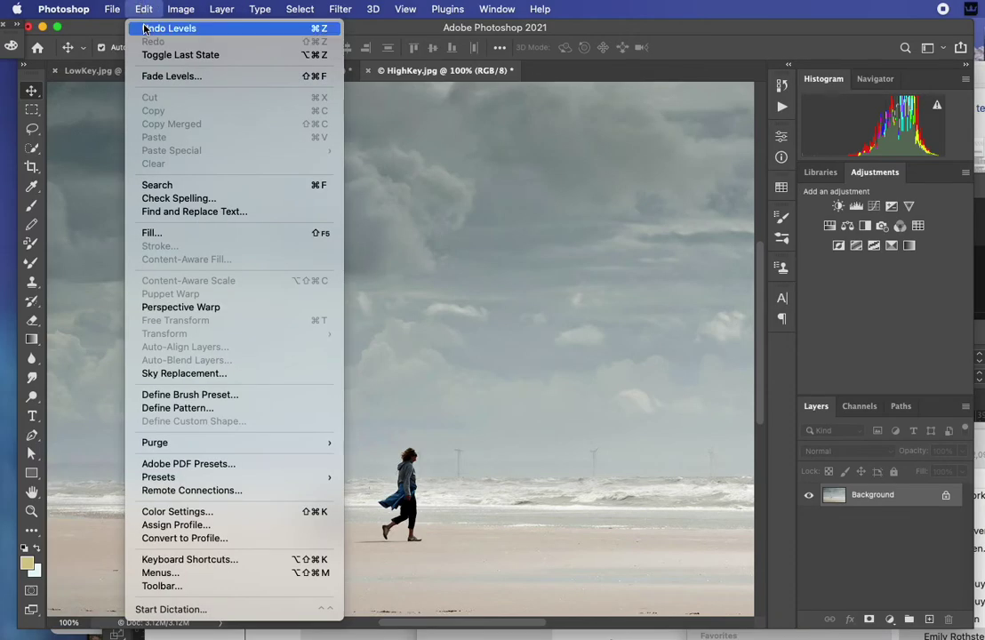
{"action": "left_click", "coordinate": [145, 28]}
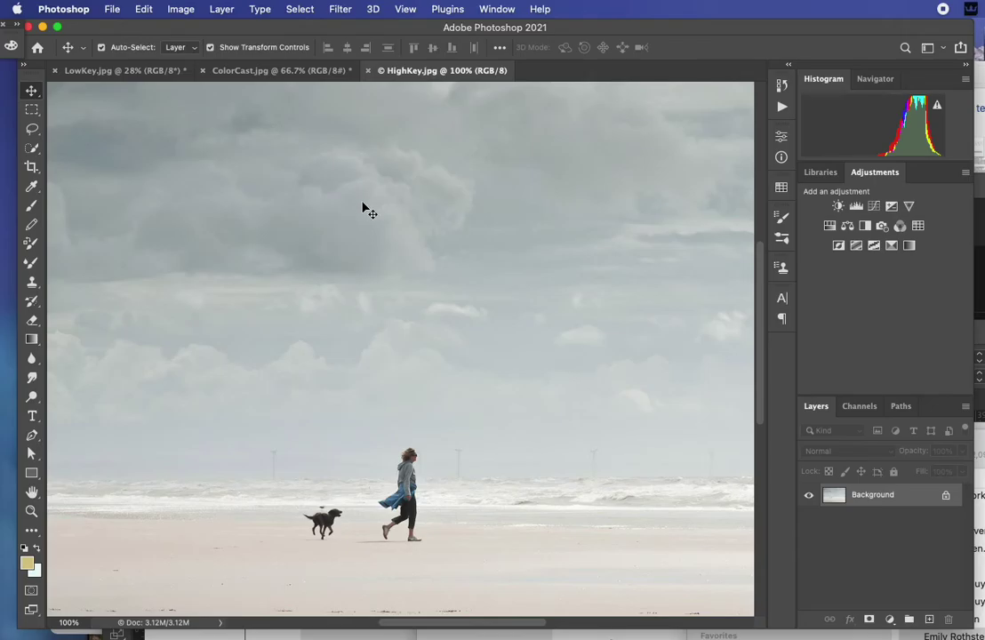
Add a Levels adjustment layer and raise its black input to 97 to darken the beach
{"action": "left_click", "coordinate": [891, 623]}
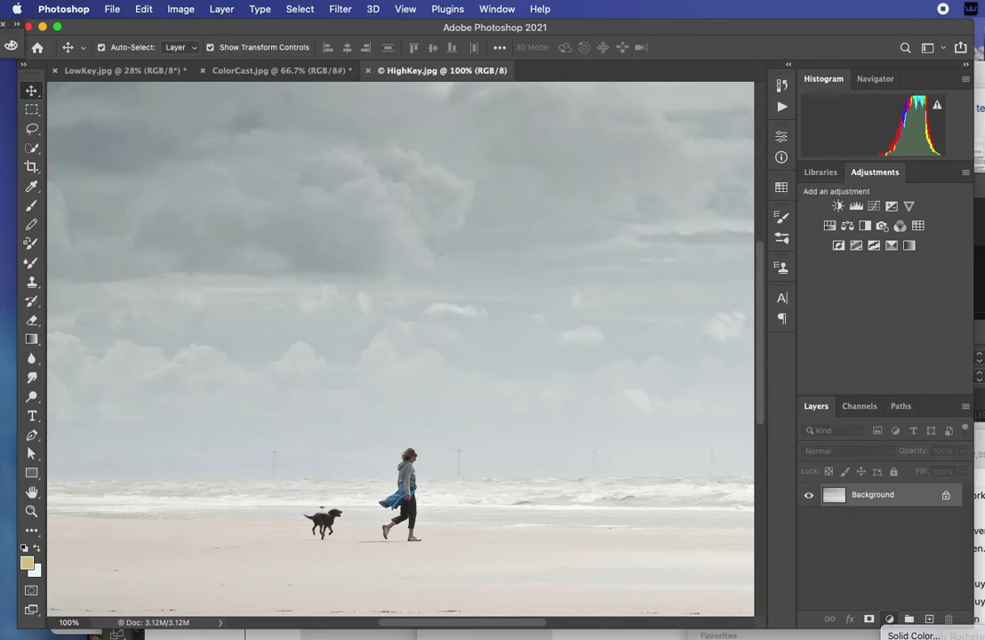
{"action": "left_click", "coordinate": [916, 638]}
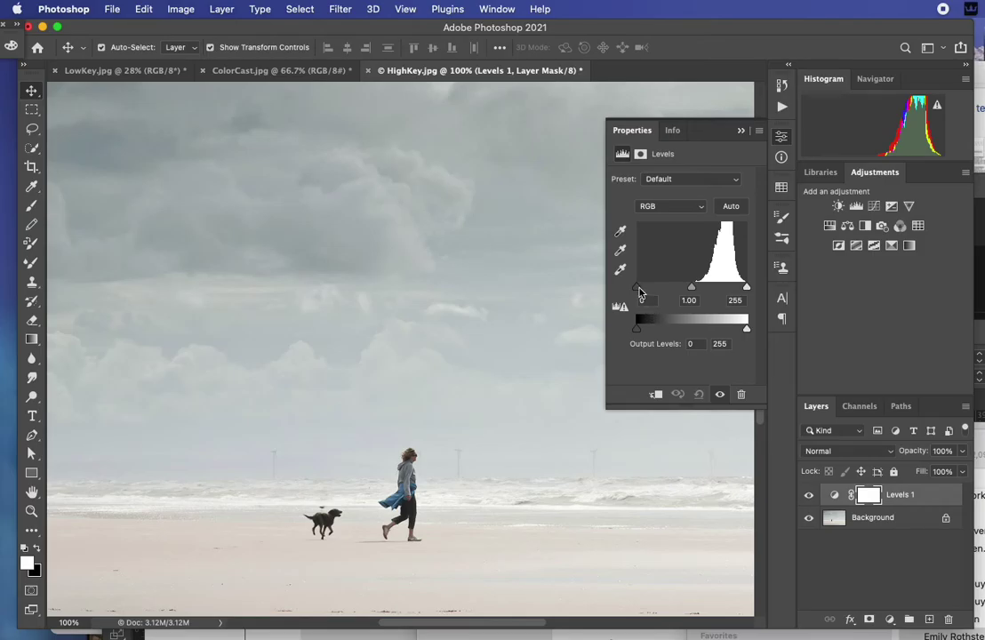
{"action": "left_click_drag", "start_coordinate": [639, 290], "coordinate": [679, 291]}
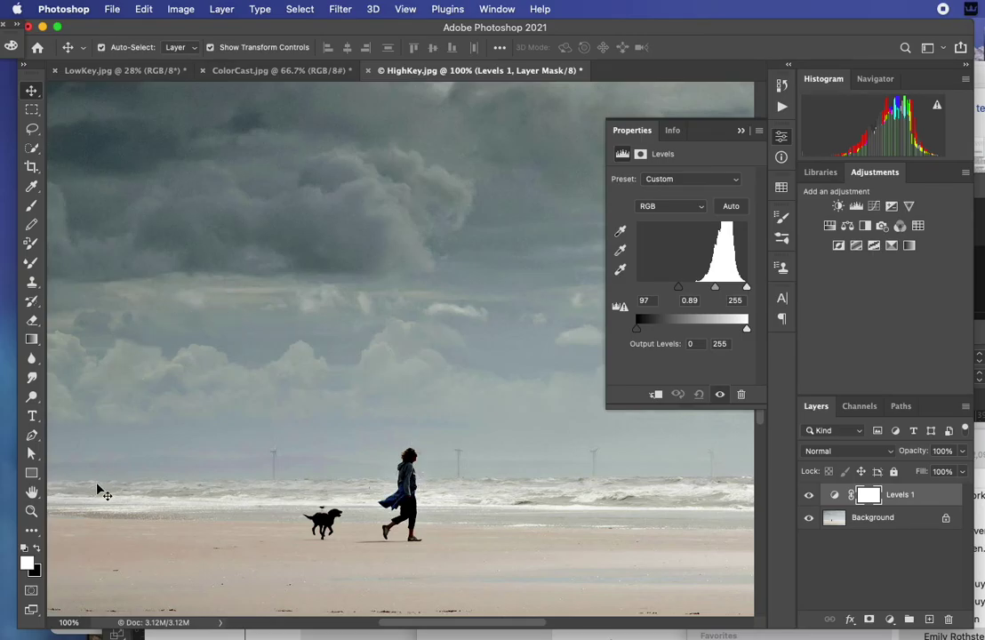
Zoom in to 300% on the walking woman and her dog
{"action": "key", "text": "z"}
{"action": "left_click", "coordinate": [408, 488]}
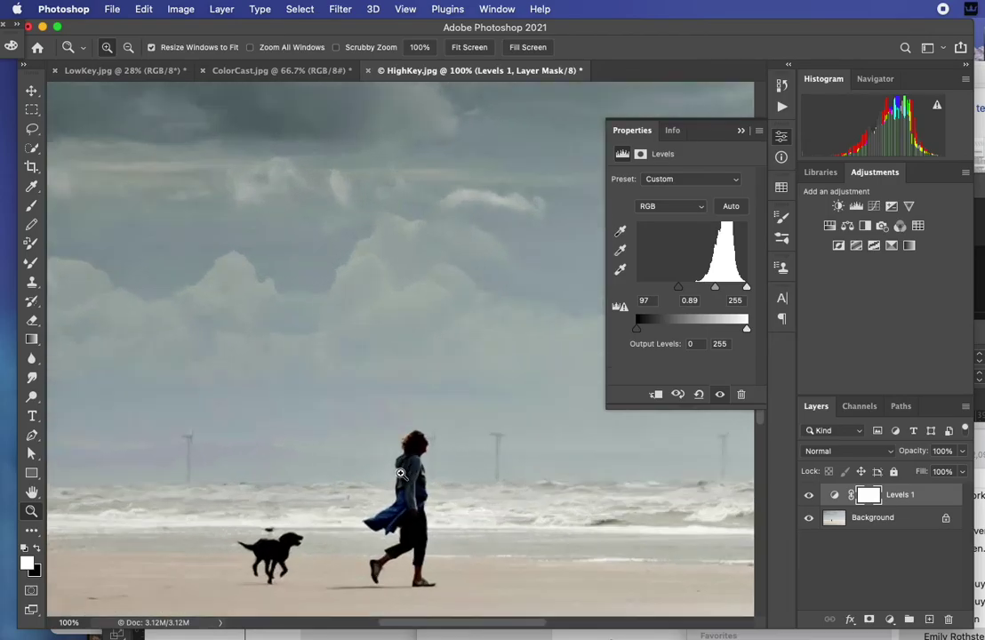
{"action": "left_click", "coordinate": [404, 494]}
{"action": "scroll", "coordinate": [402, 500], "scroll_direction": "down", "scroll_amount": 4}
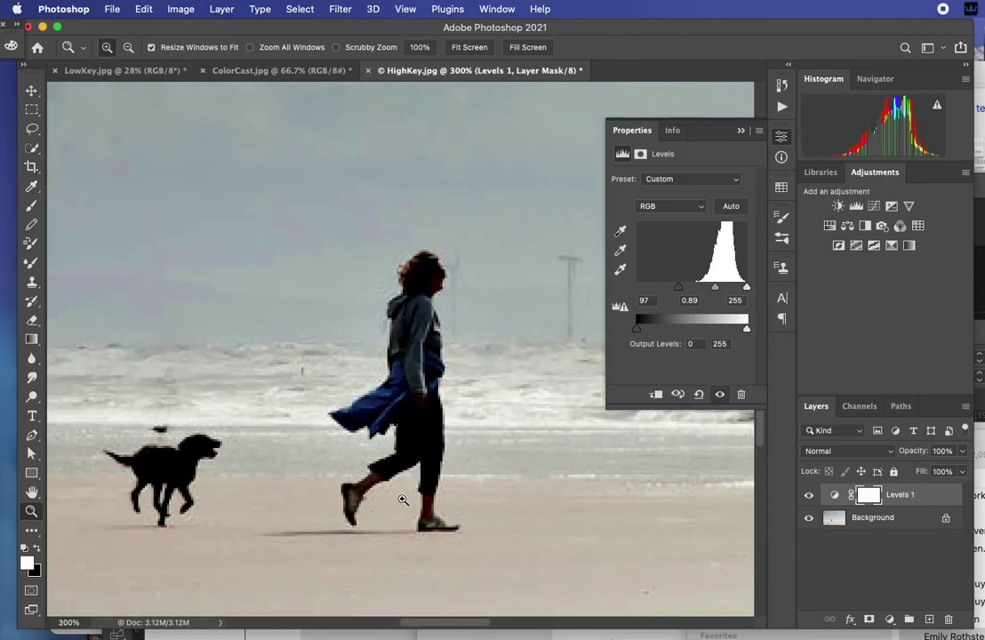
{"action": "scroll", "coordinate": [402, 500], "scroll_direction": "down", "scroll_amount": 2}
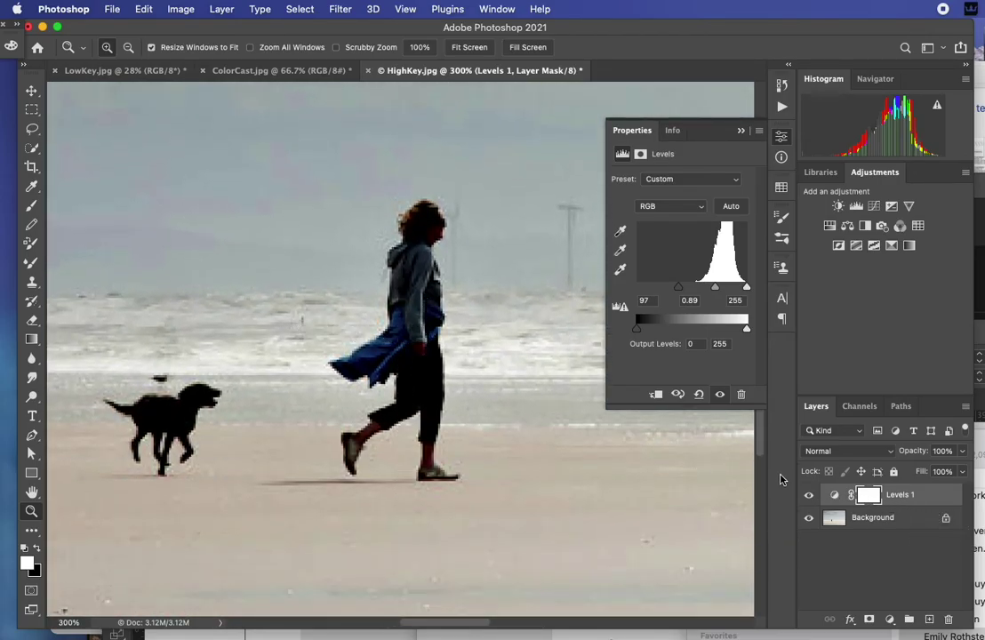
Target the Levels 1 layer mask and make black the foreground colour
{"action": "left_click", "coordinate": [868, 497]}
{"action": "left_click", "coordinate": [867, 496]}
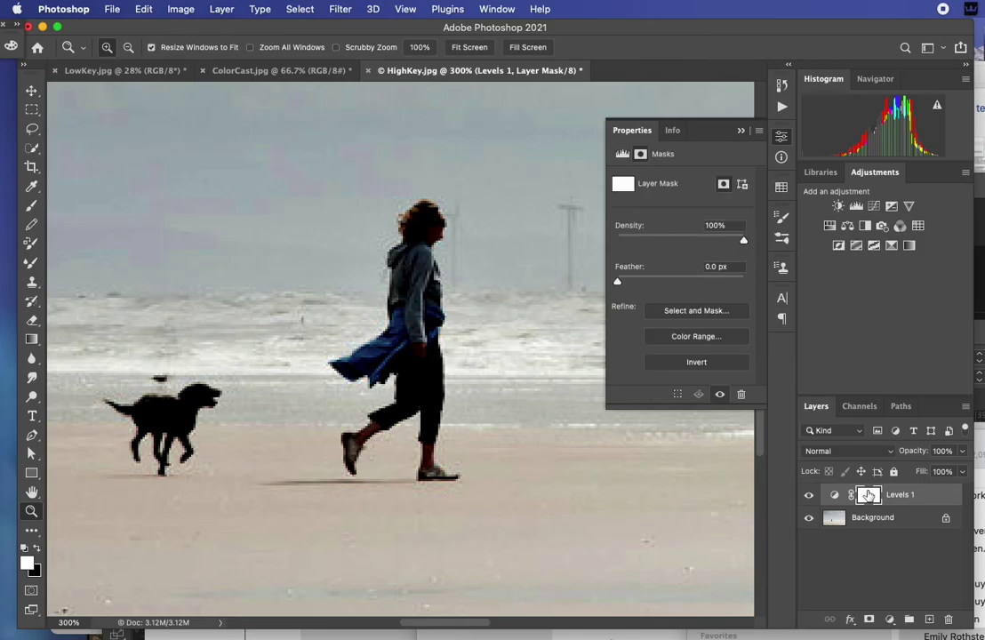
{"action": "left_click", "coordinate": [35, 551]}
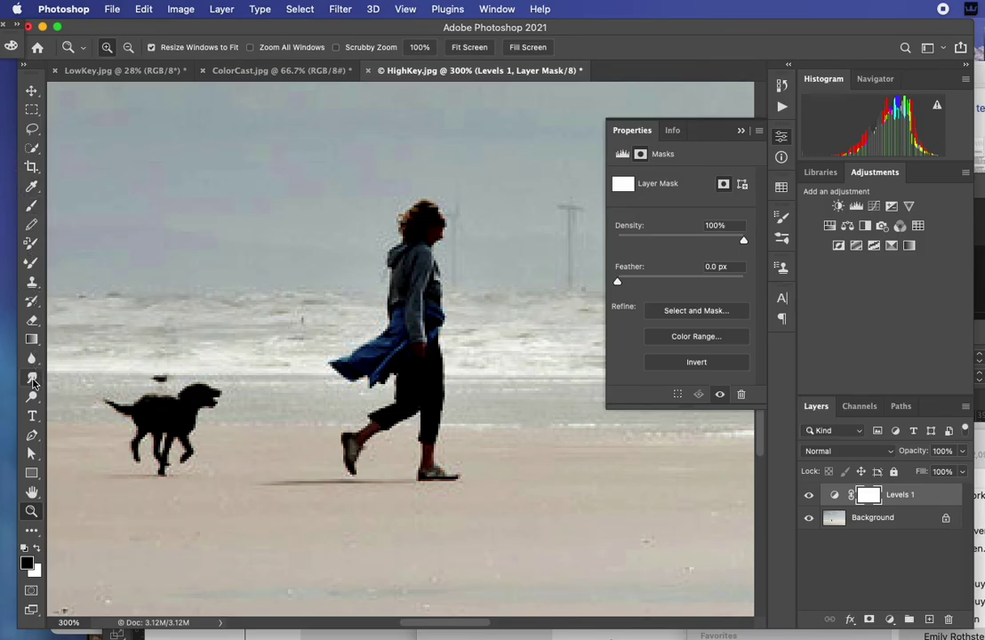
Brush black onto the Levels 1 mask over the woman's head, hood and lower leg
{"action": "key", "text": "b"}
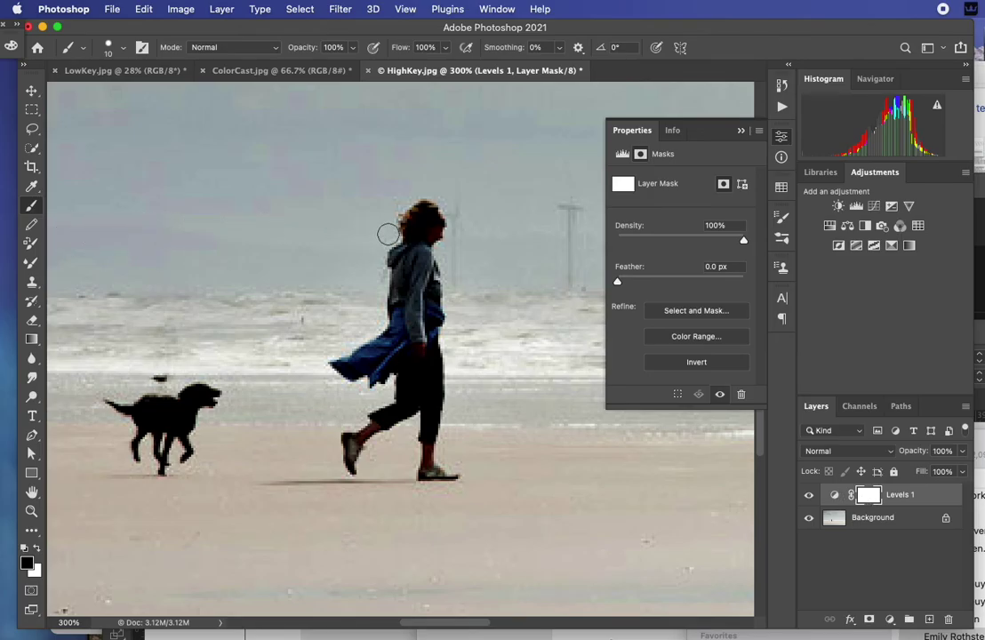
{"action": "mouse_move", "coordinate": [393, 214]}
{"action": "left_mouse_down"}
{"action": "mouse_move", "coordinate": [420, 224]}
{"action": "mouse_move", "coordinate": [417, 277]}
{"action": "mouse_move", "coordinate": [421, 231]}
{"action": "mouse_move", "coordinate": [432, 223]}
{"action": "mouse_move", "coordinate": [420, 266]}
{"action": "mouse_move", "coordinate": [426, 302]}
{"action": "mouse_move", "coordinate": [429, 278]}
{"action": "mouse_move", "coordinate": [398, 327]}
{"action": "mouse_move", "coordinate": [404, 255]}
{"action": "mouse_move", "coordinate": [428, 377]}
{"action": "mouse_move", "coordinate": [431, 315]}
{"action": "mouse_move", "coordinate": [415, 341]}
{"action": "mouse_move", "coordinate": [358, 362]}
{"action": "mouse_move", "coordinate": [382, 365]}
{"action": "mouse_move", "coordinate": [401, 350]}
{"action": "mouse_move", "coordinate": [431, 369]}
{"action": "mouse_move", "coordinate": [420, 386]}
{"action": "mouse_move", "coordinate": [416, 368]}
{"action": "mouse_move", "coordinate": [371, 375]}
{"action": "mouse_move", "coordinate": [384, 386]}
{"action": "mouse_move", "coordinate": [432, 382]}
{"action": "mouse_move", "coordinate": [419, 379]}
{"action": "mouse_move", "coordinate": [415, 333]}
{"action": "mouse_move", "coordinate": [430, 381]}
{"action": "left_mouse_up"}
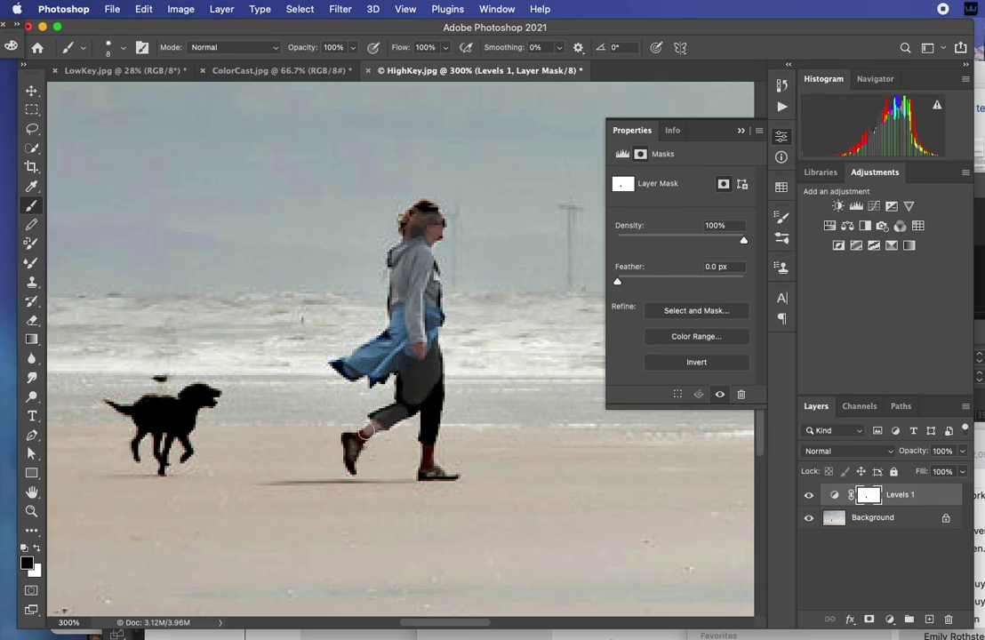
{"action": "left_click_drag", "start_coordinate": [351, 449], "coordinate": [391, 455]}
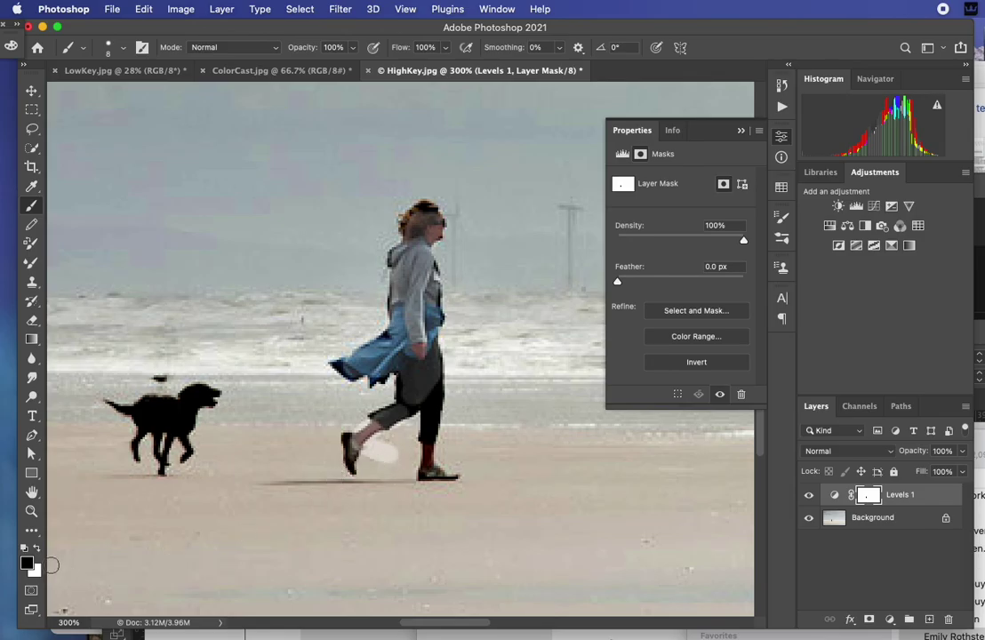
Touch up the mask around the woman's back foot, then paint black over the dog
{"action": "key", "text": "x"}
{"action": "left_click", "coordinate": [36, 549]}
{"action": "left_click_drag", "start_coordinate": [398, 449], "coordinate": [392, 466]}
{"action": "key", "text": "x"}
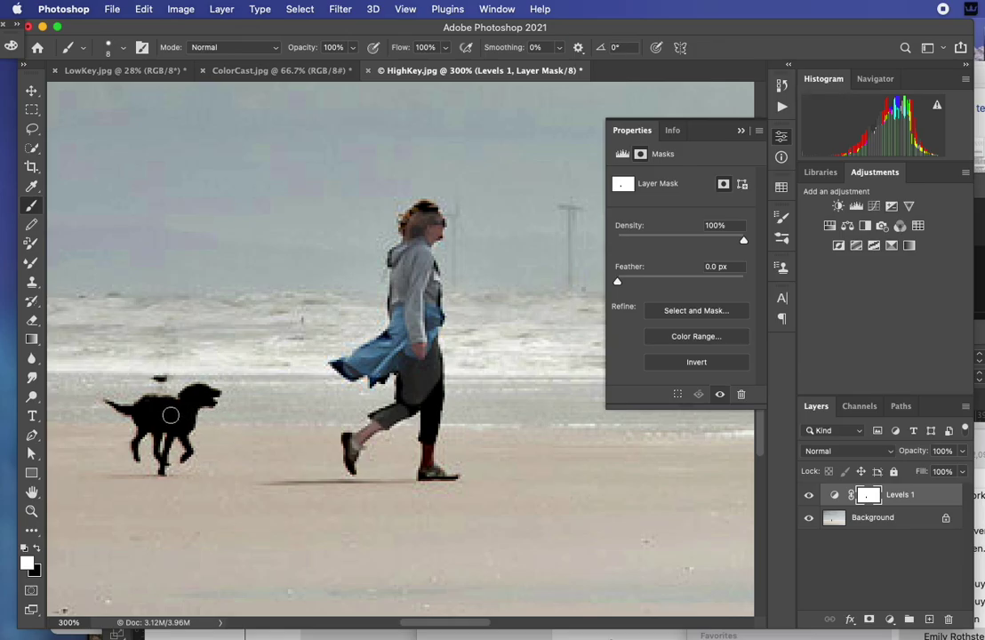
{"action": "key", "text": "x"}
{"action": "mouse_move", "coordinate": [187, 398]}
{"action": "left_mouse_down"}
{"action": "mouse_move", "coordinate": [194, 394]}
{"action": "mouse_move", "coordinate": [187, 407]}
{"action": "mouse_move", "coordinate": [149, 410]}
{"action": "mouse_move", "coordinate": [197, 391]}
{"action": "mouse_move", "coordinate": [182, 430]}
{"action": "mouse_move", "coordinate": [149, 405]}
{"action": "mouse_move", "coordinate": [142, 412]}
{"action": "left_mouse_up"}
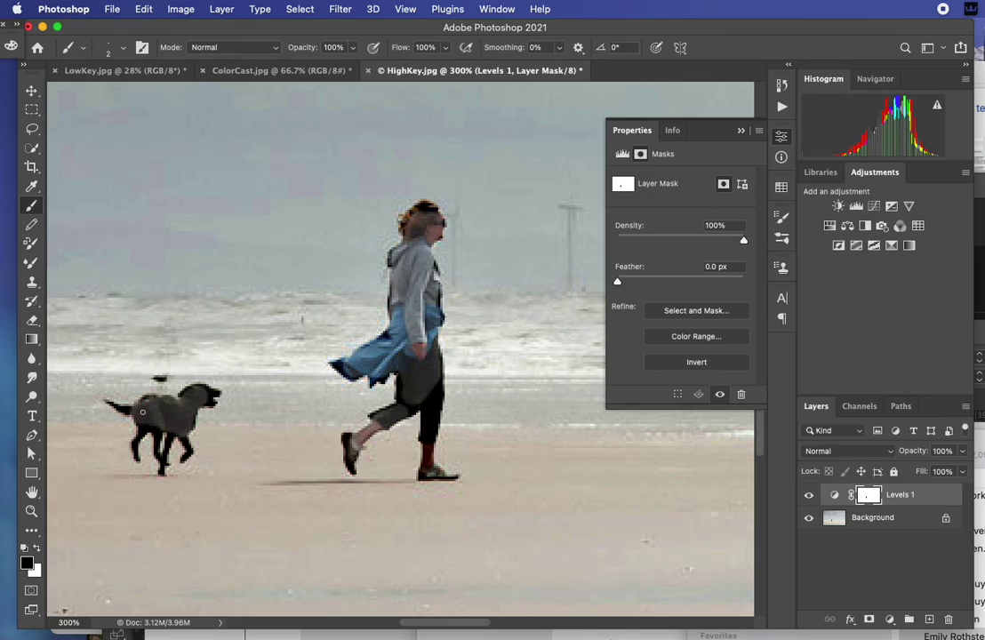